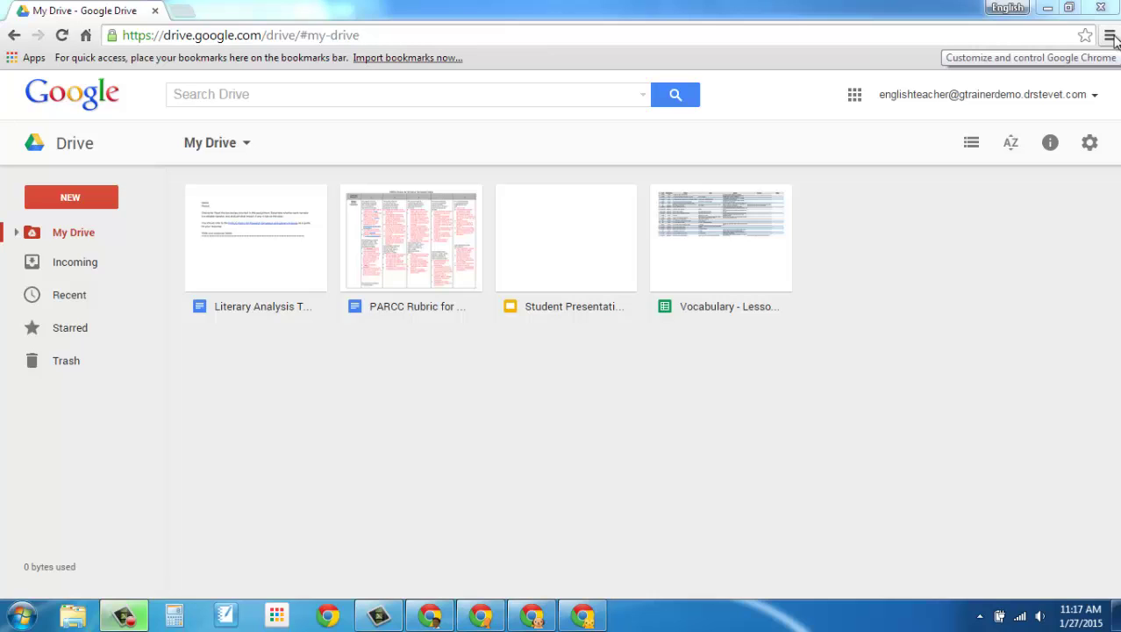
Open a new incognito window and go to classroom.google.com.
left_click(1110, 36)
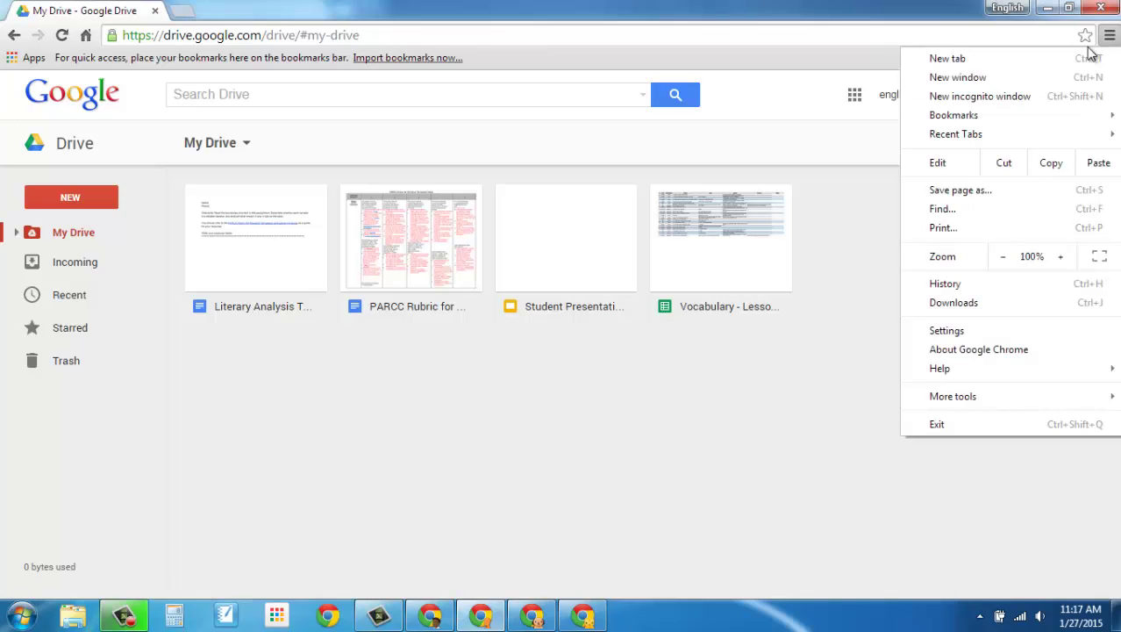
left_click(864, 38)
left_click(864, 37)
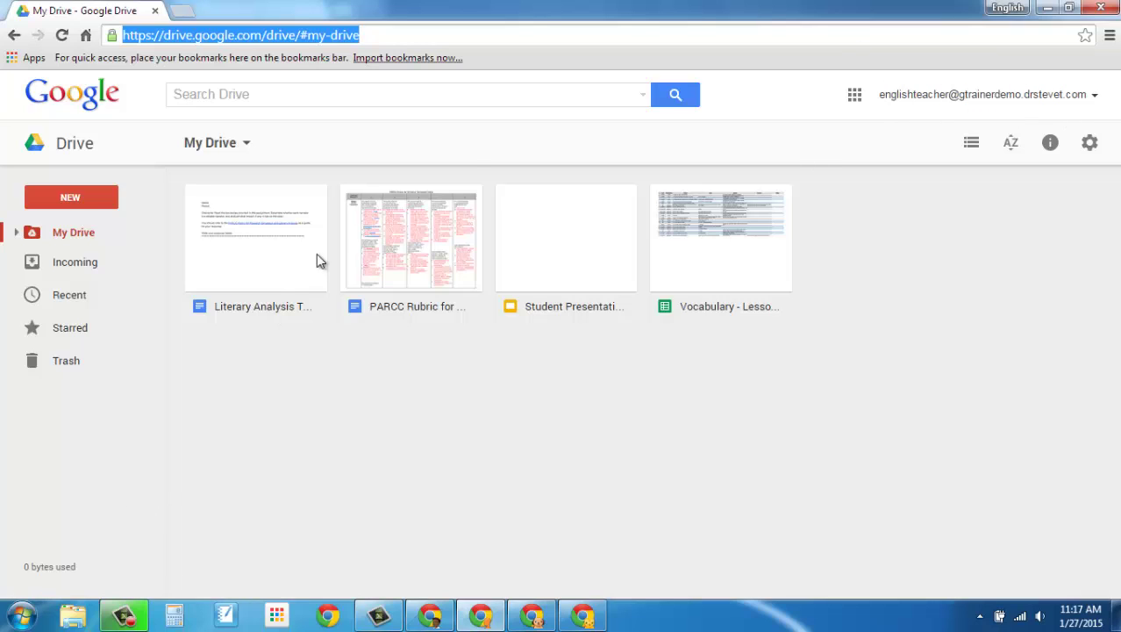
left_click(1110, 37)
left_click(1028, 95)
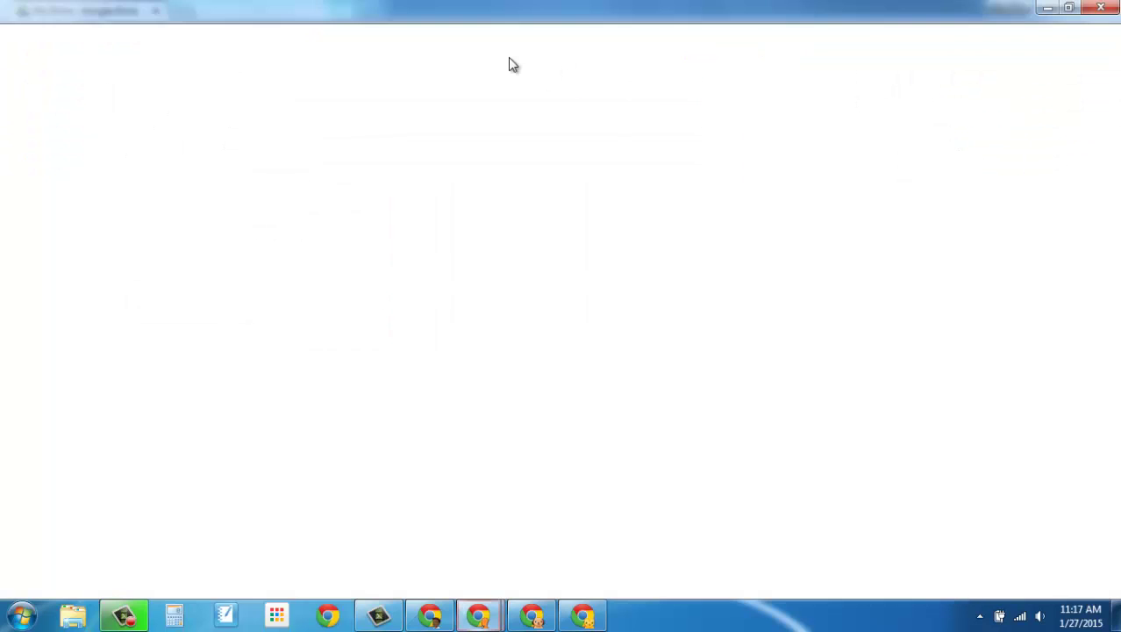
type("c")
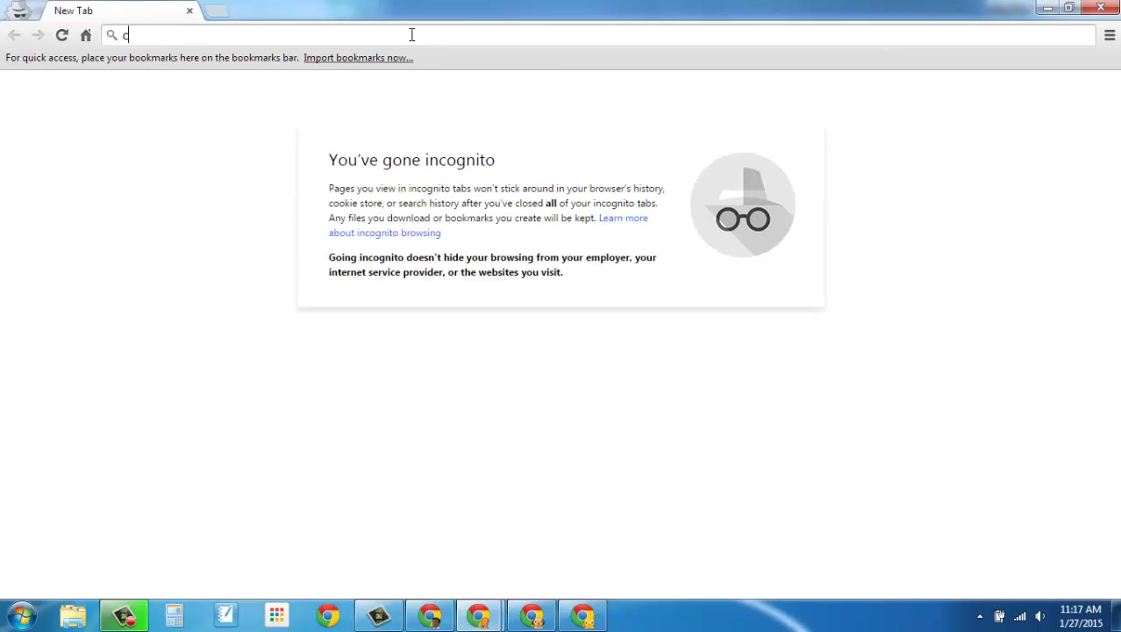
type("lassroom.google.com")
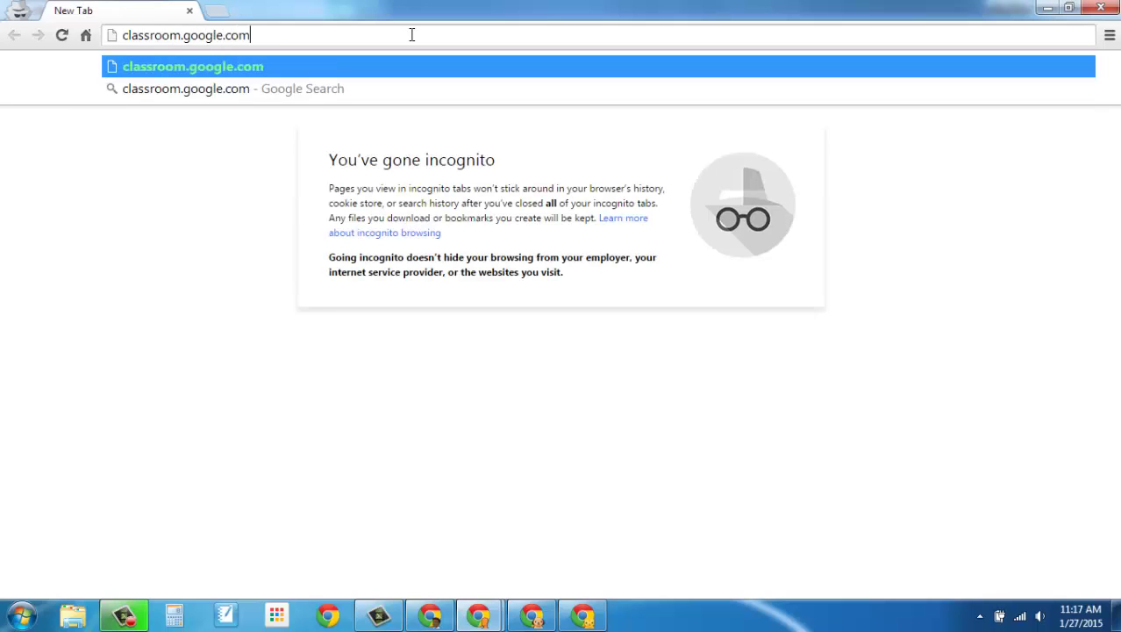
key("Return")
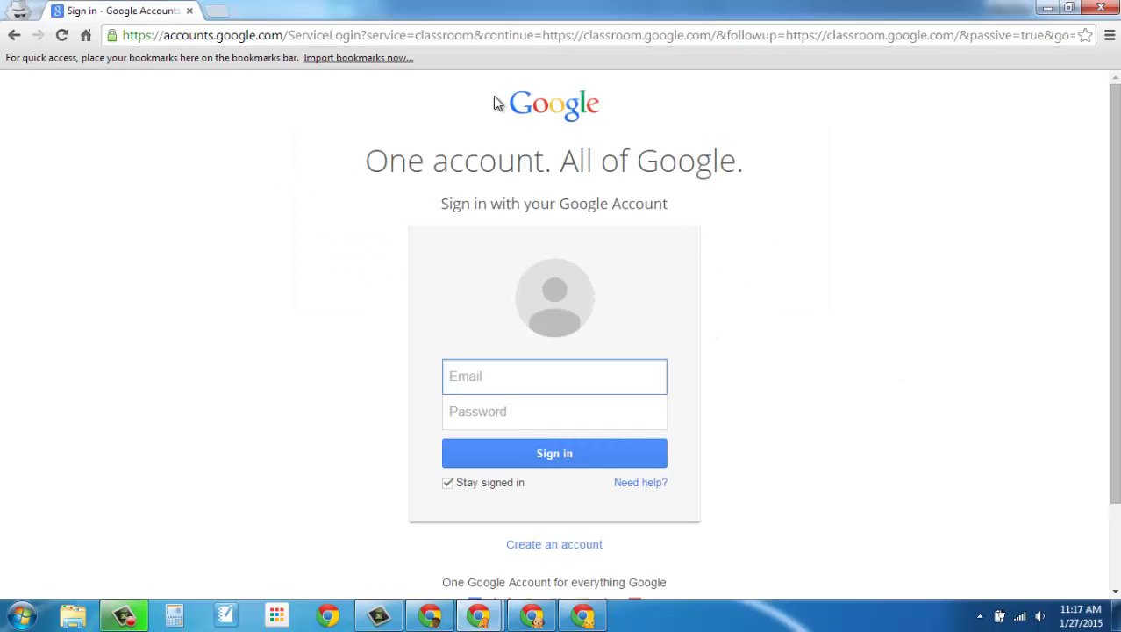
Sign in with the teacher's saved e-mail and the account password, and choose the Teacher role for Classroom.
left_click(502, 382)
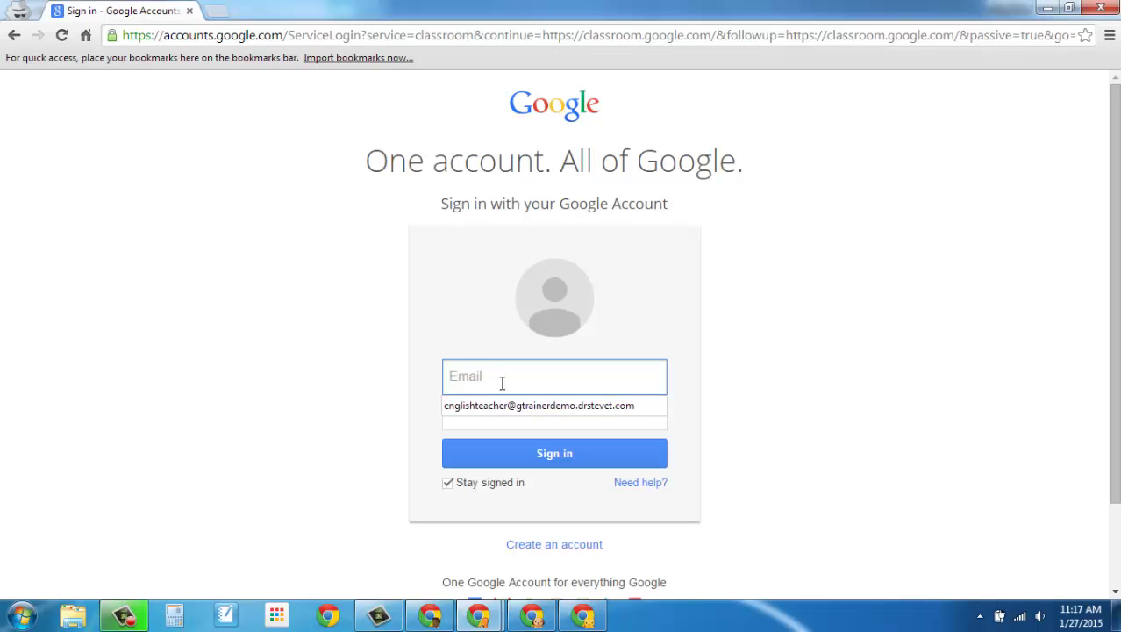
left_click(501, 405)
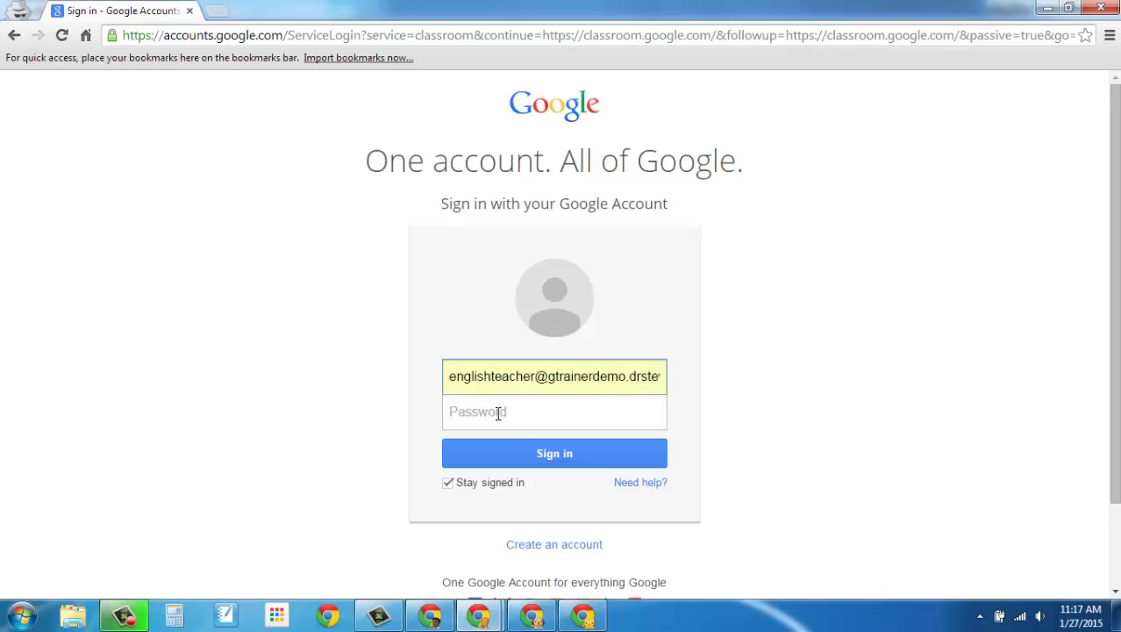
type("••••••")
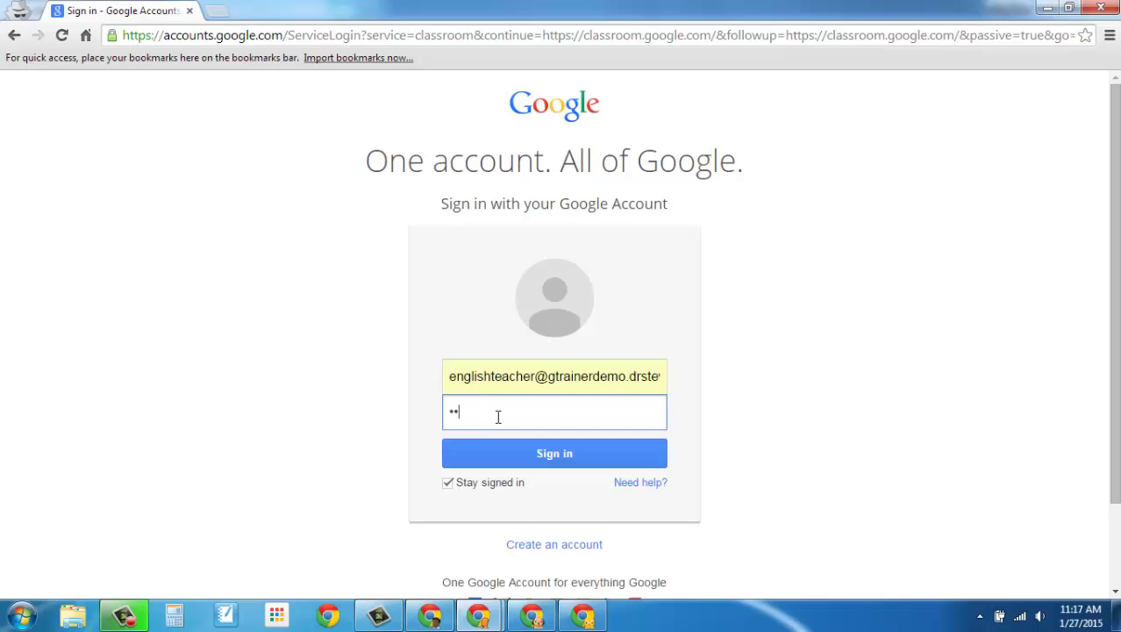
key("Return")
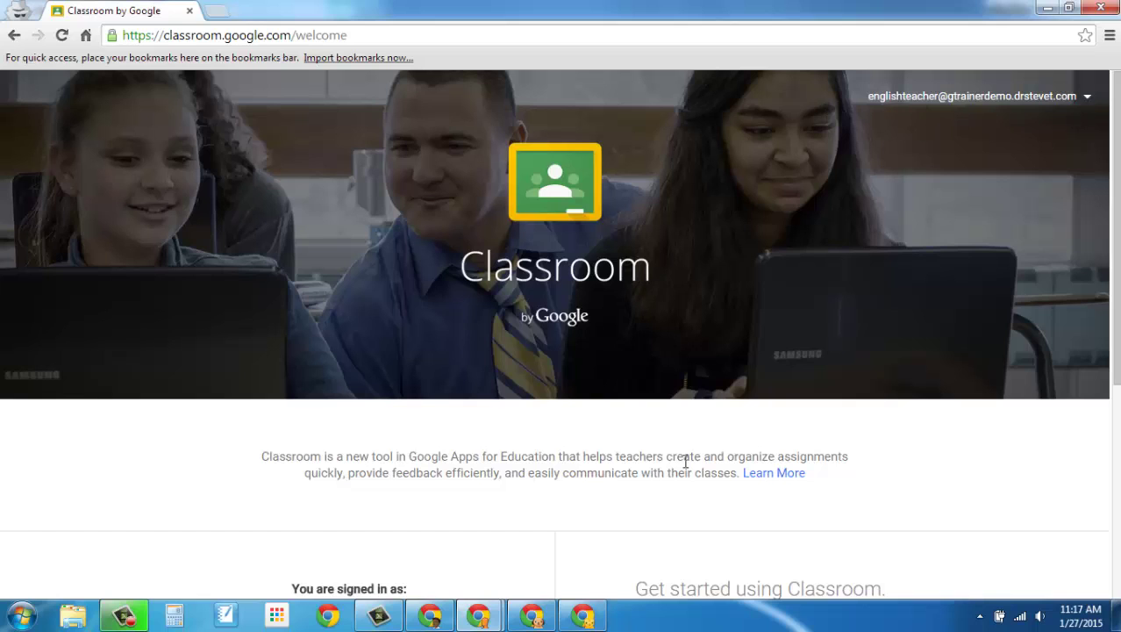
scroll(570, 495, "down", 2)
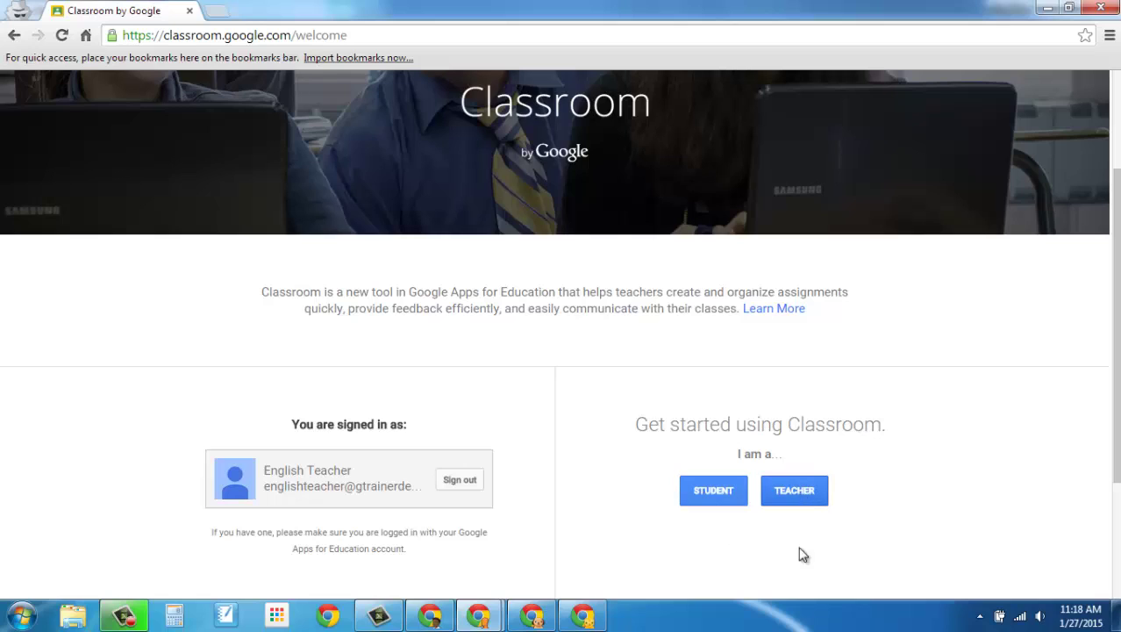
left_click(795, 490)
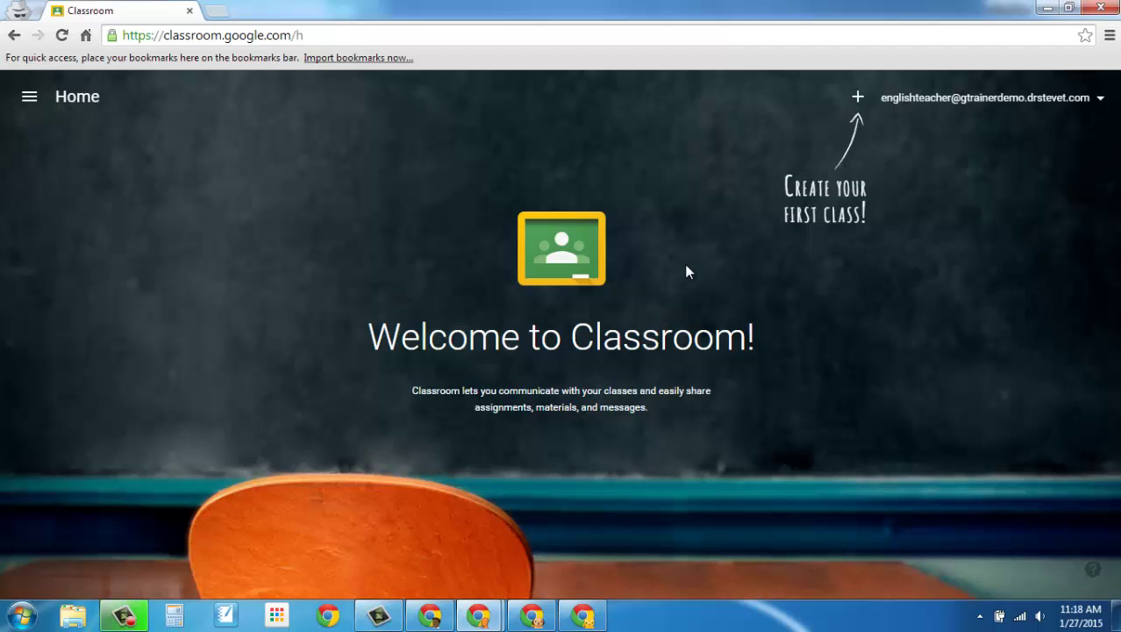
Create a class named "History of Shakespeare" with the section "A Day", and dismiss the introductory notices.
left_click(858, 98)
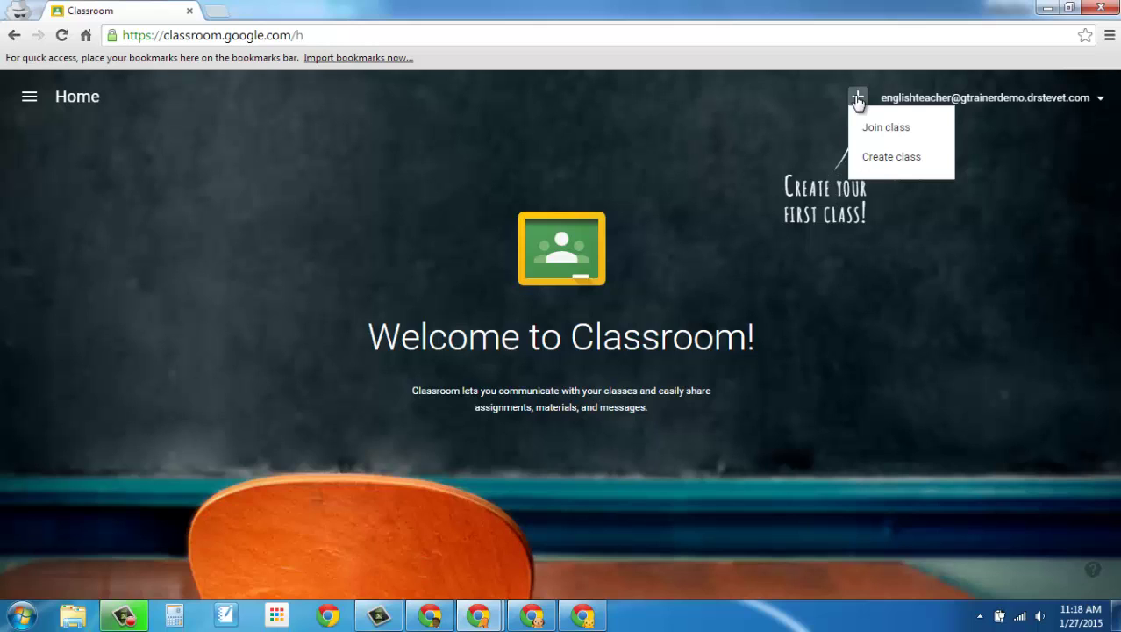
left_click(883, 163)
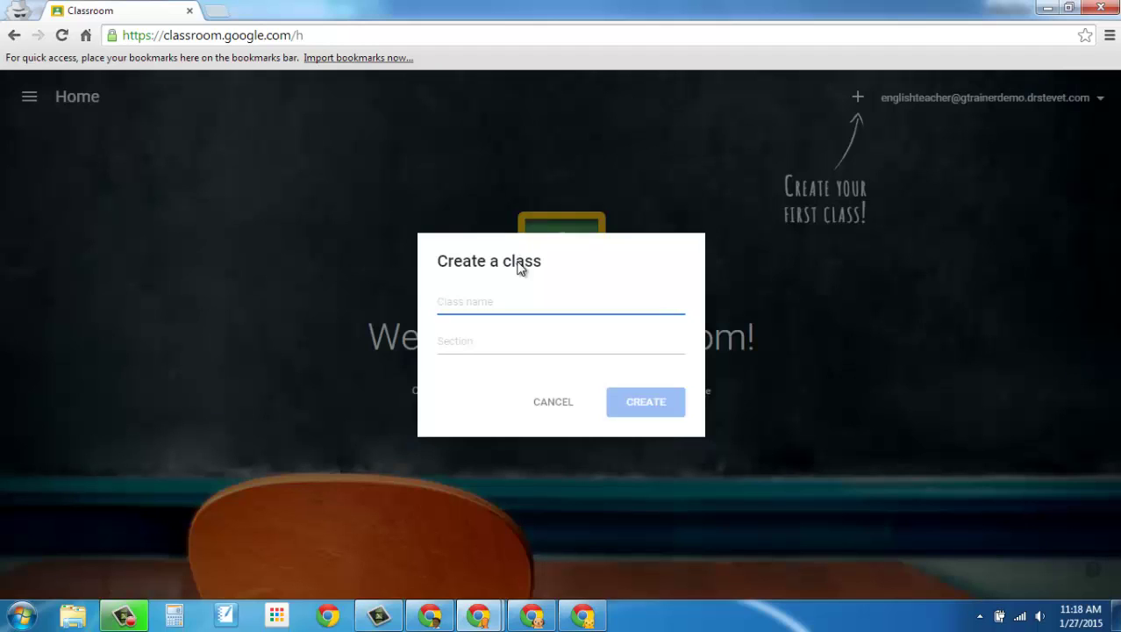
type("Histo")
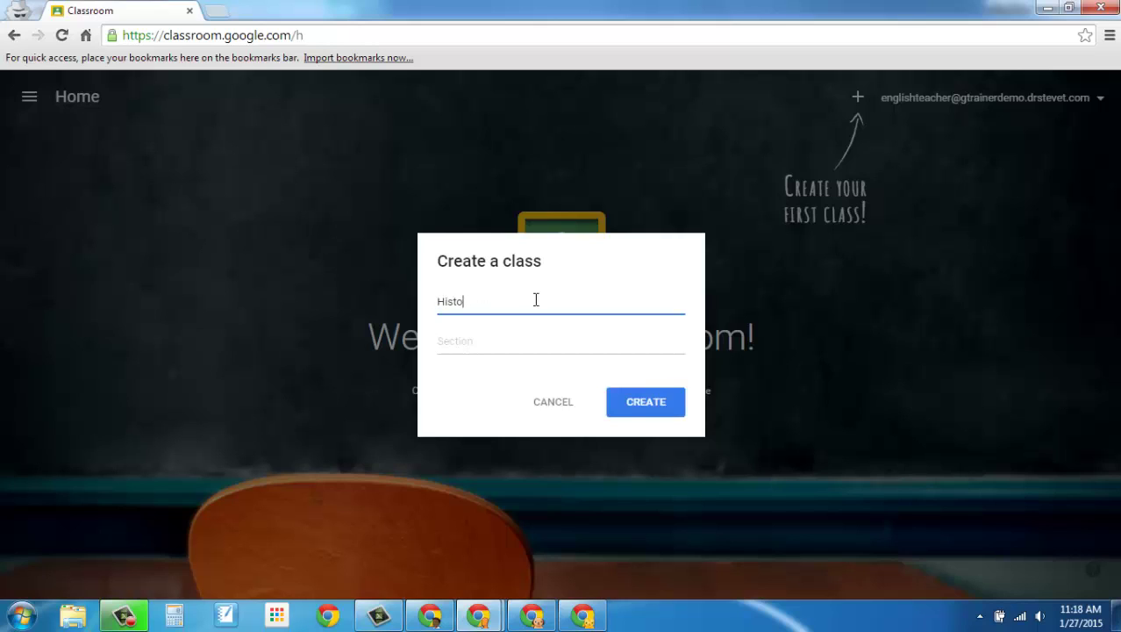
type("ry of Shakespeare")
left_click(513, 338)
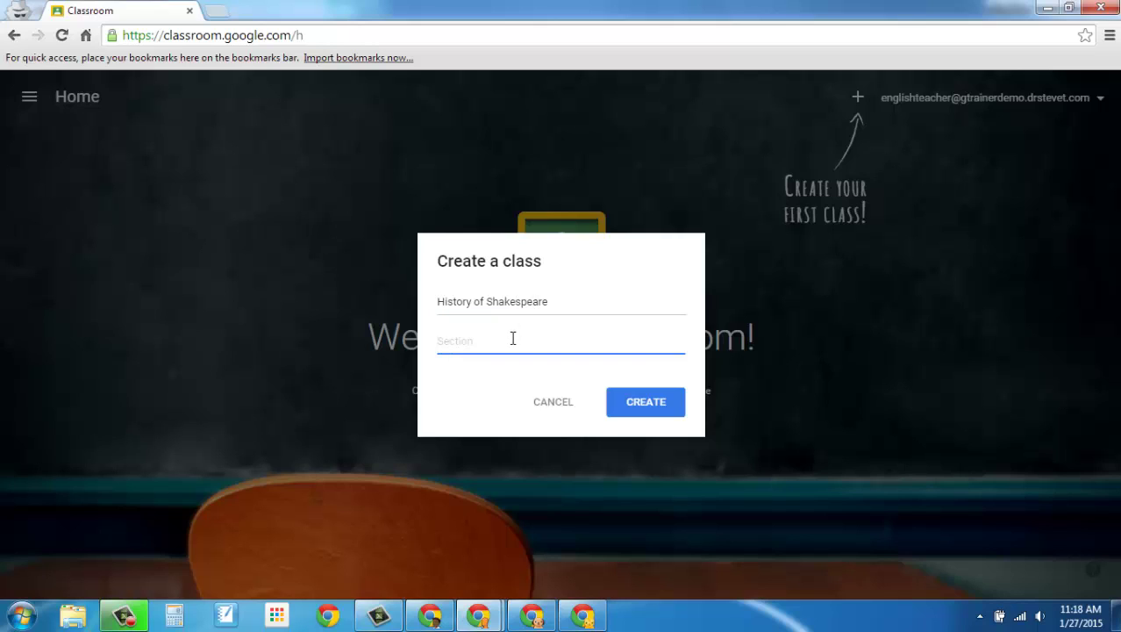
type("A Day")
left_click(638, 402)
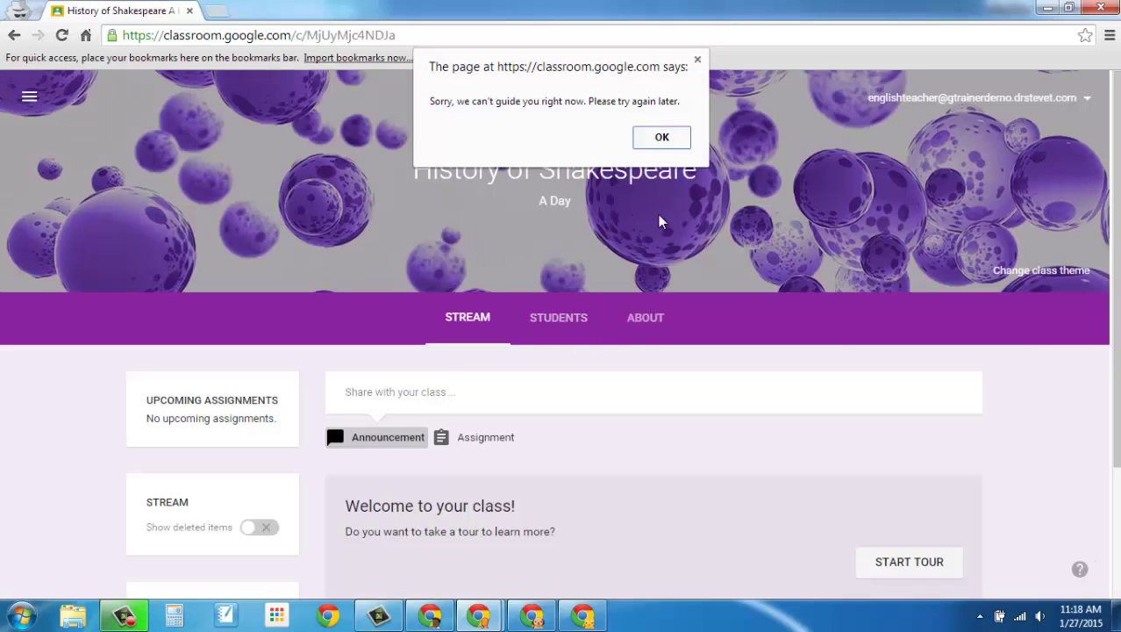
left_click(671, 138)
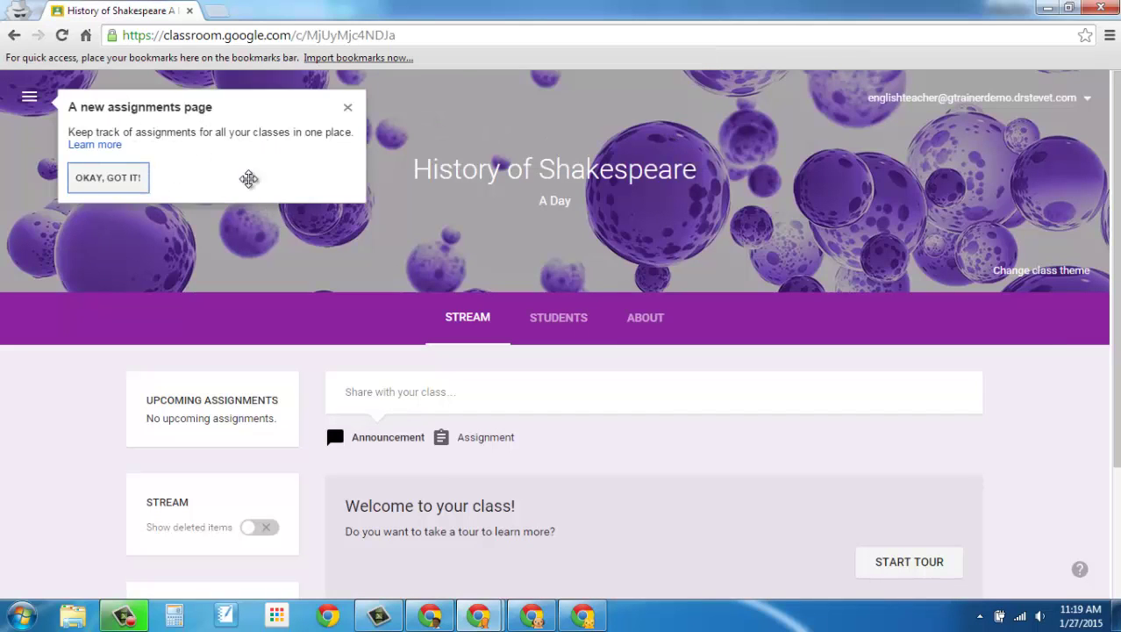
left_click(124, 188)
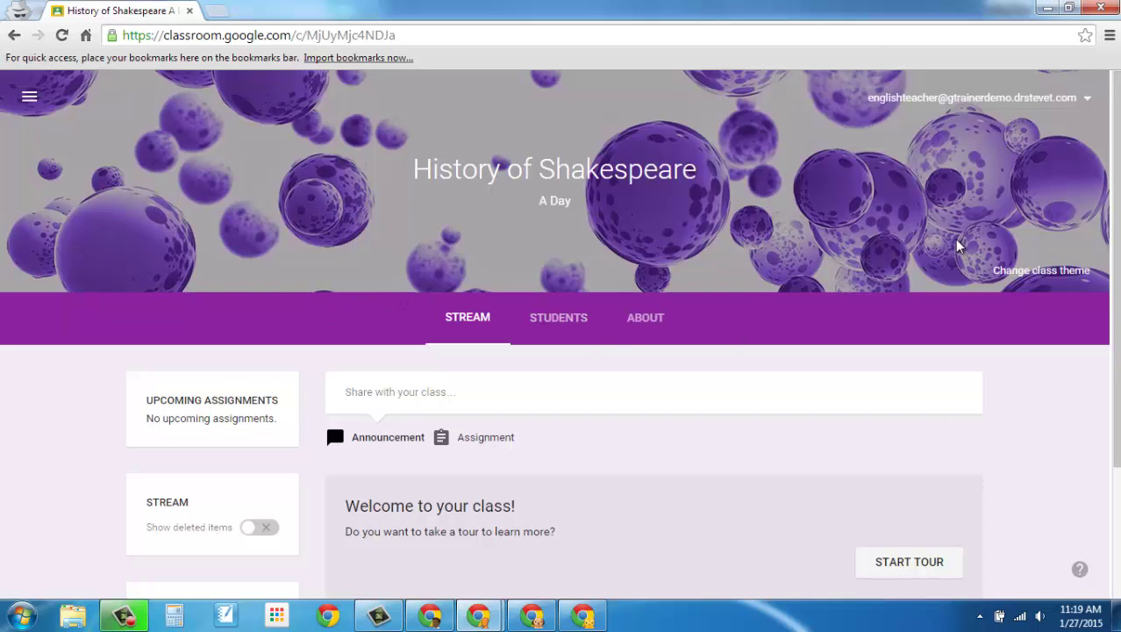
Change the class theme to the open book image 08_book.jpg from the gallery.
left_click(1026, 272)
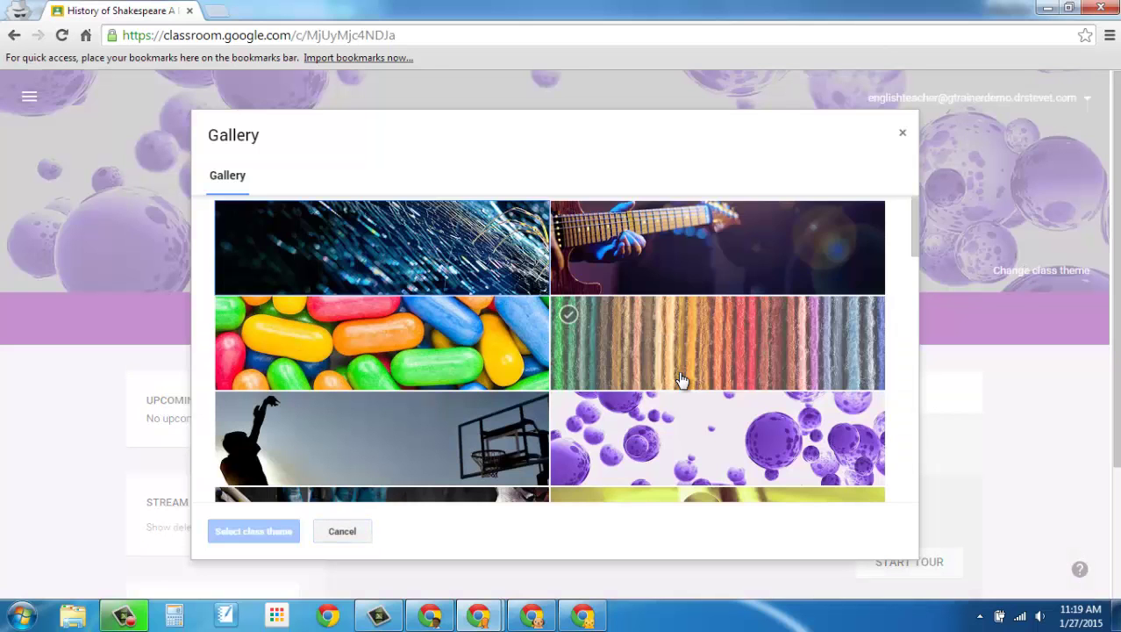
scroll(650, 377, "down", 1)
scroll(651, 383, "down", 1)
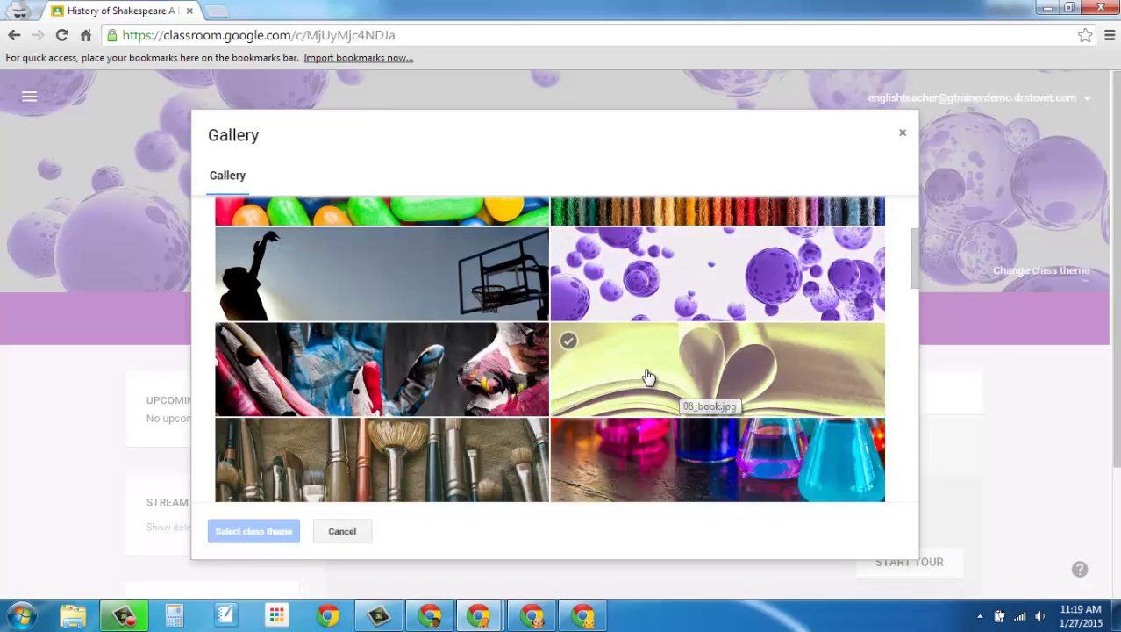
left_click(648, 381)
left_click(230, 532)
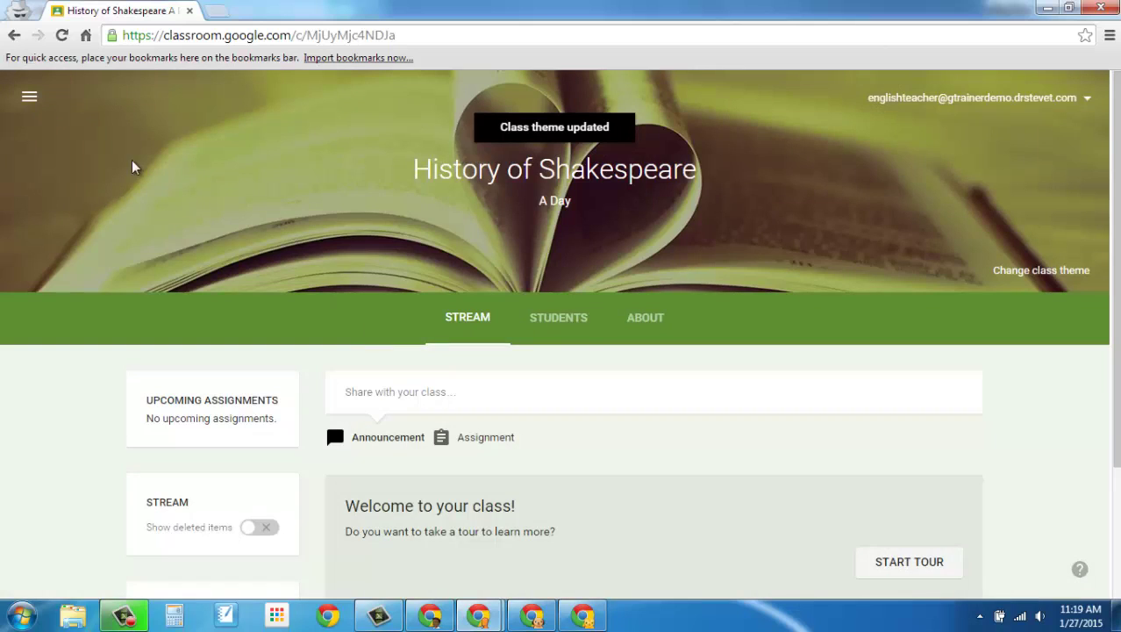
Look over the list of taught classes and the stream page of the History of Shakespeare class.
left_click(30, 98)
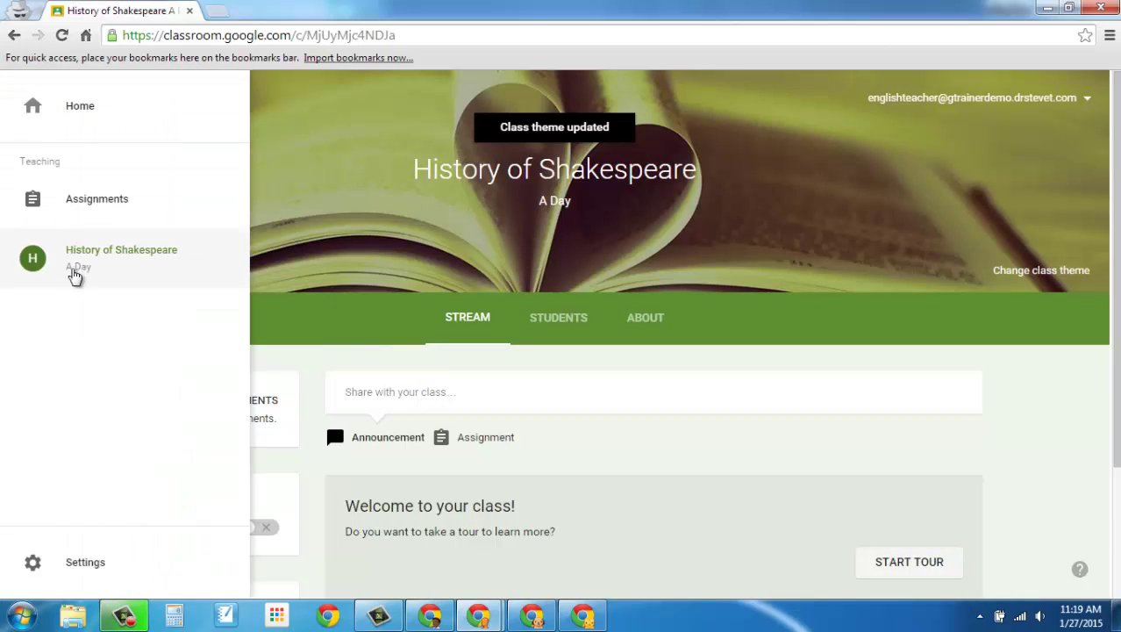
left_click(104, 263)
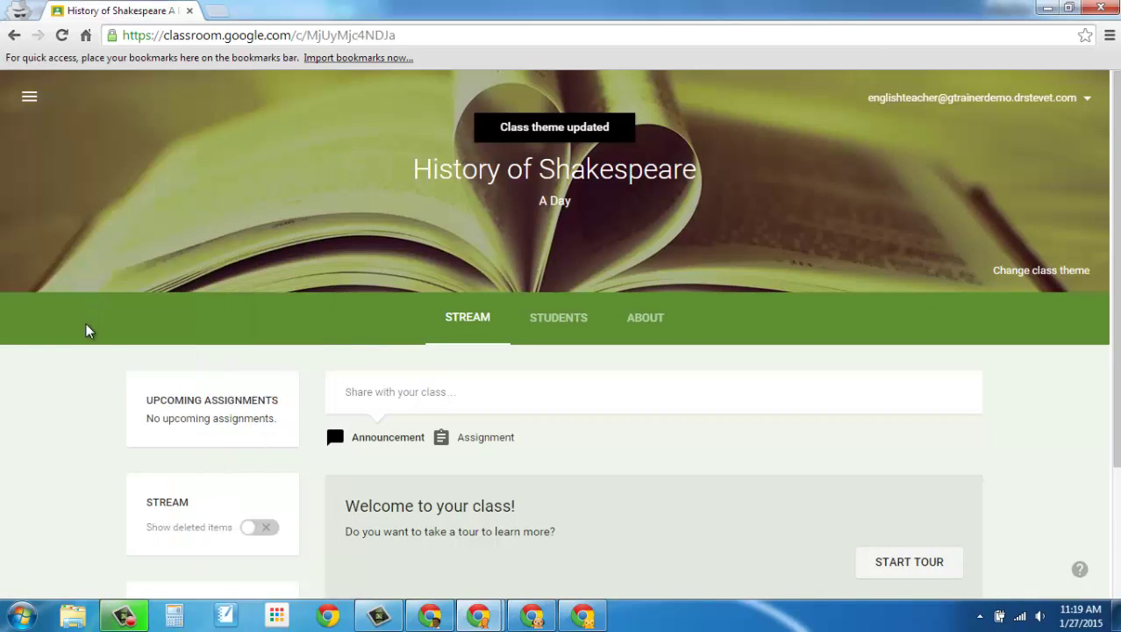
left_click(34, 100)
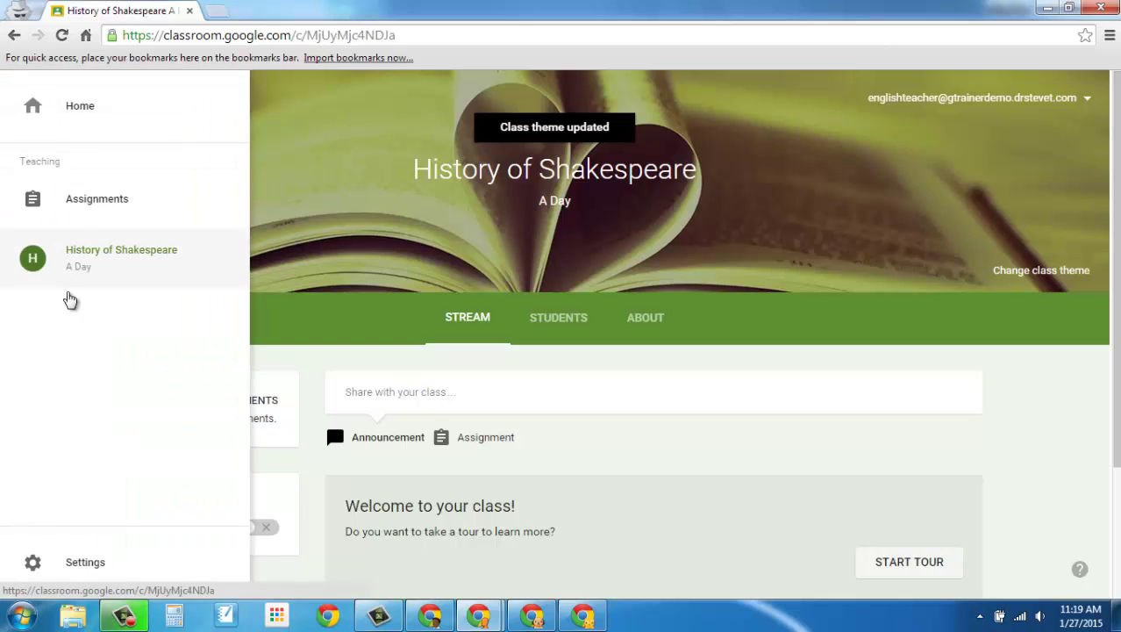
left_click(679, 279)
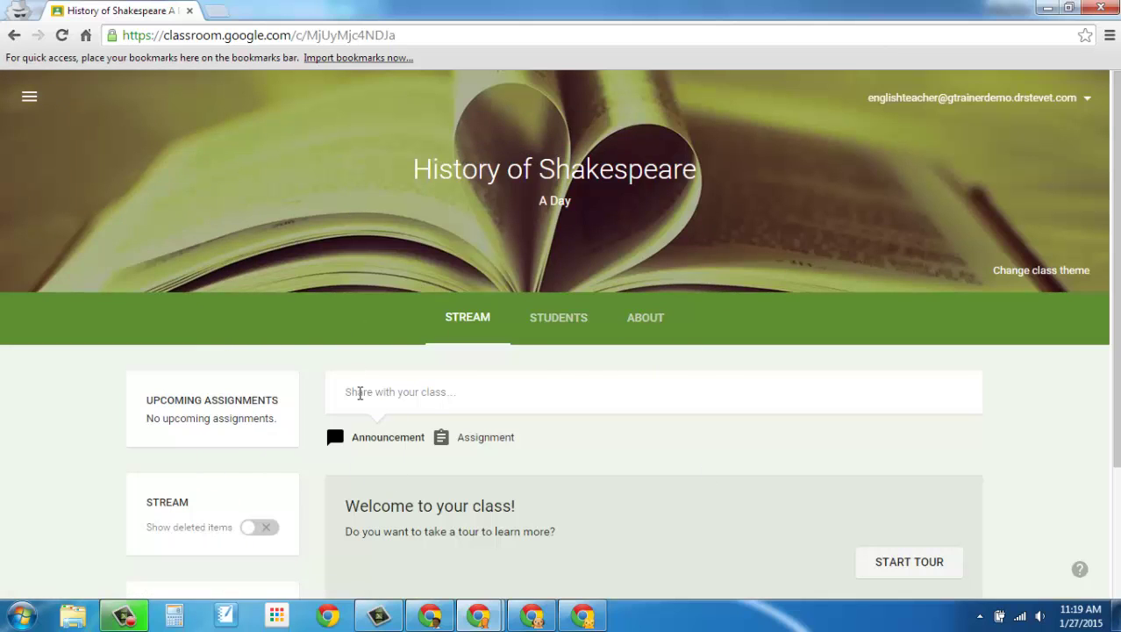
scroll(526, 403, "down", 2)
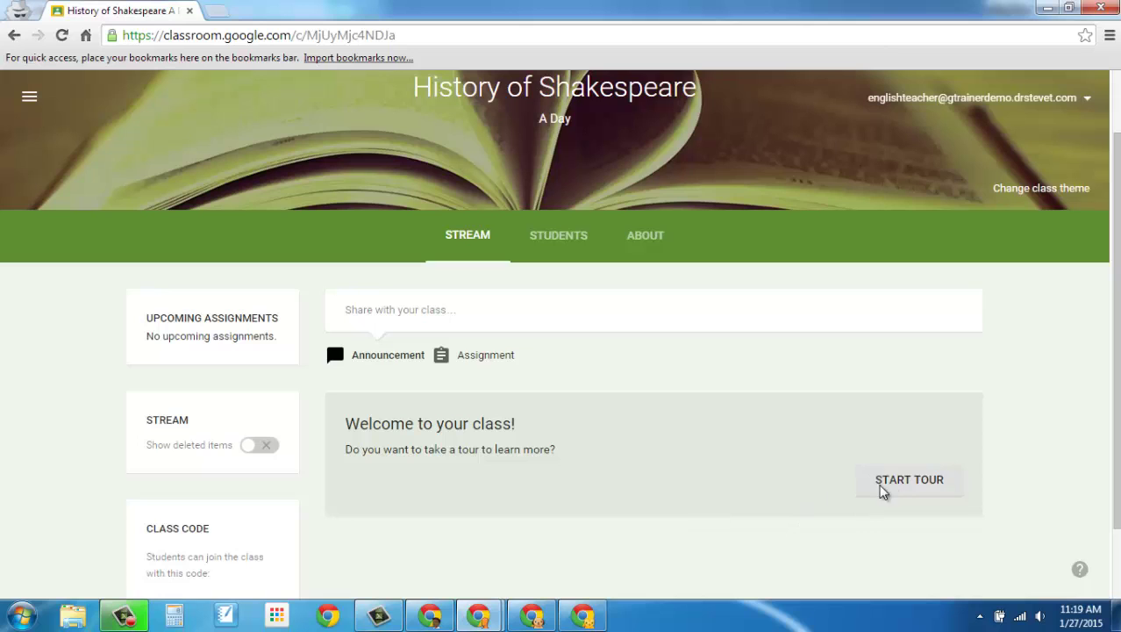
Search the contacts for "student" and invite Student A and Student B to the History of Shakespeare class.
left_click(553, 238)
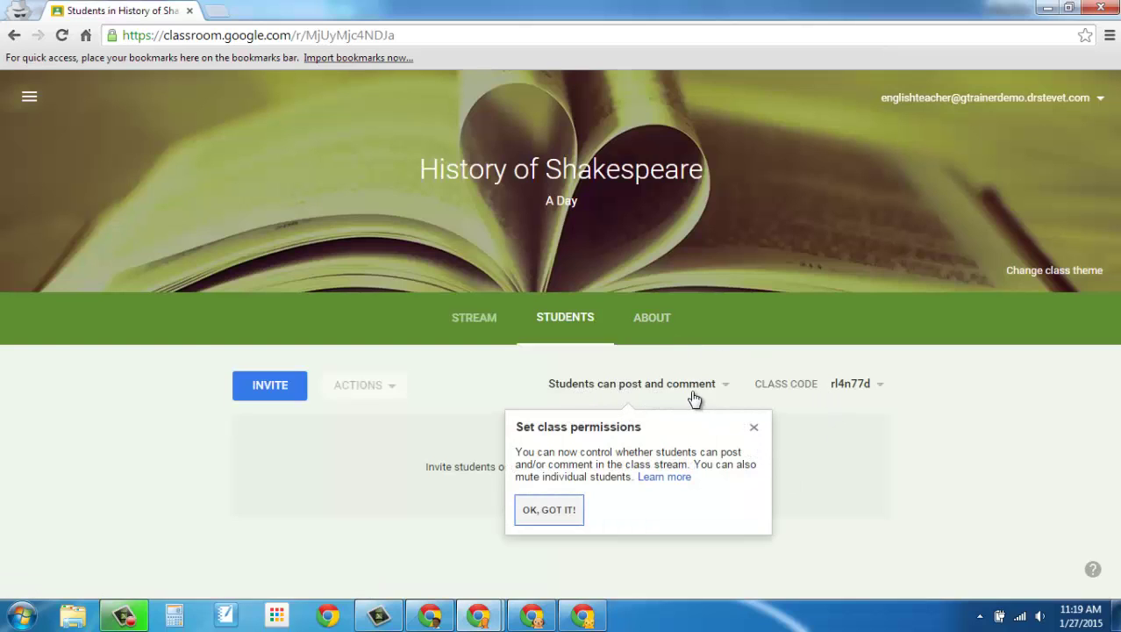
left_click(753, 432)
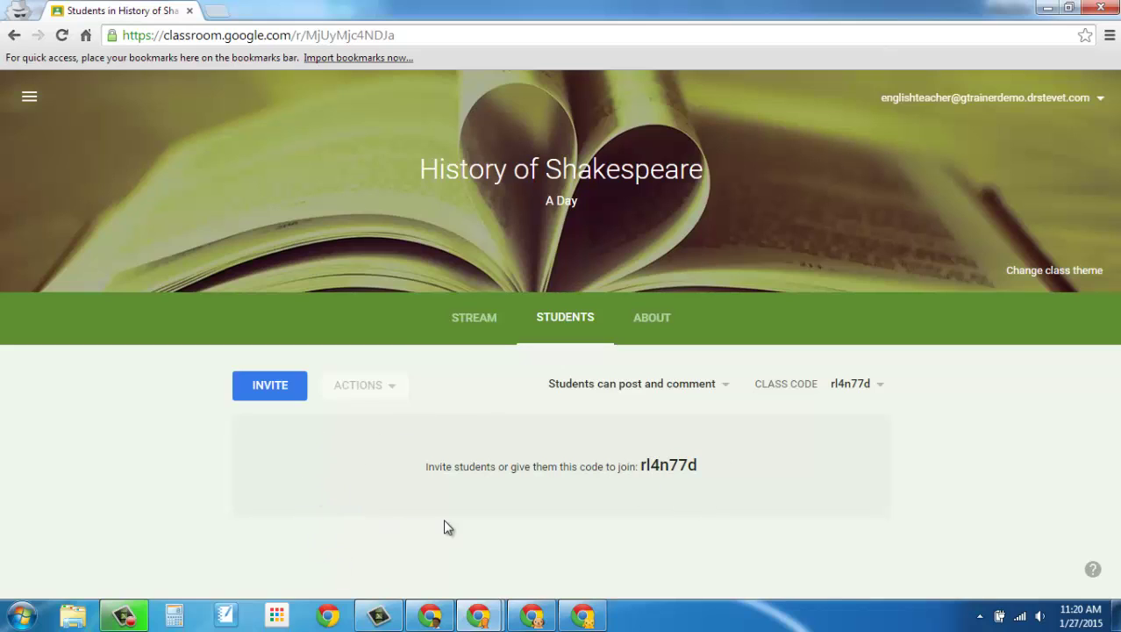
left_click(274, 385)
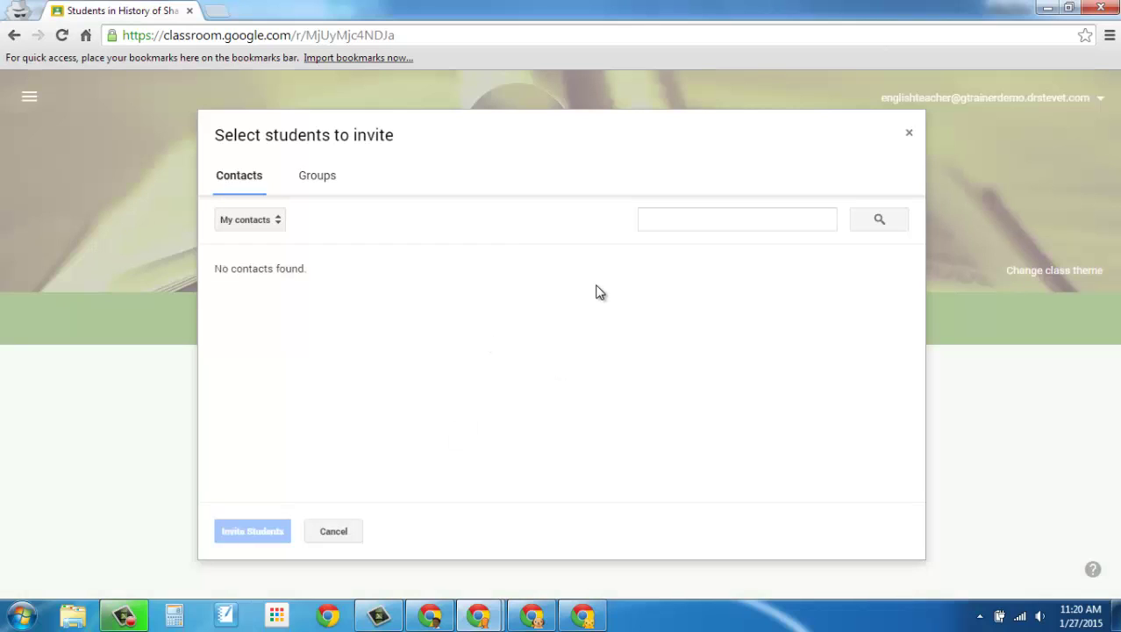
left_click(655, 216)
type("student")
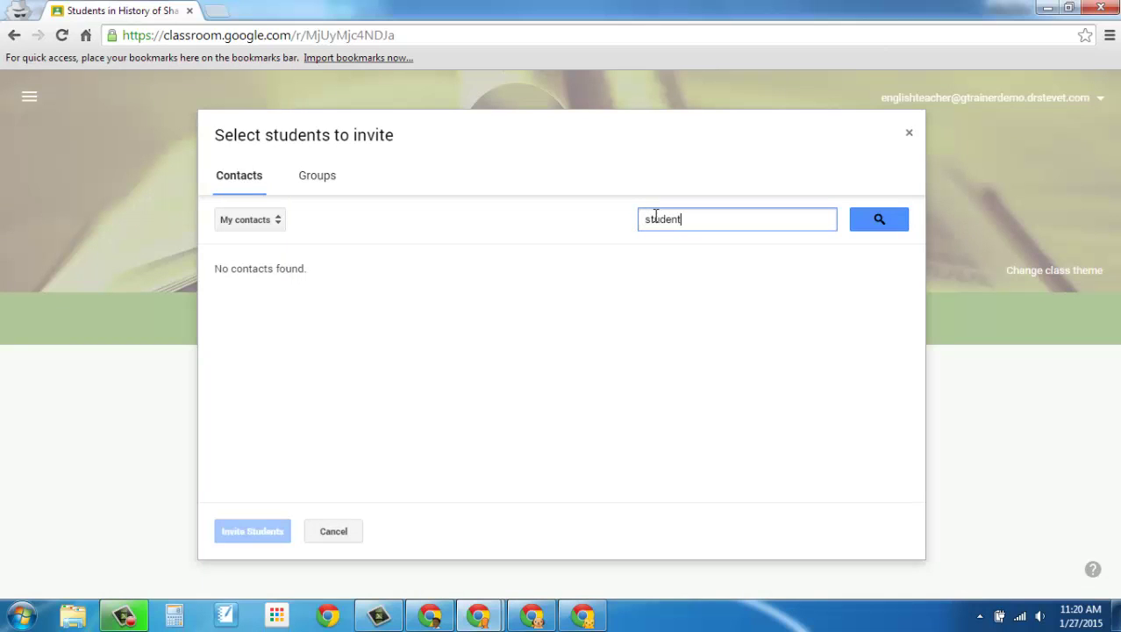
left_click(879, 224)
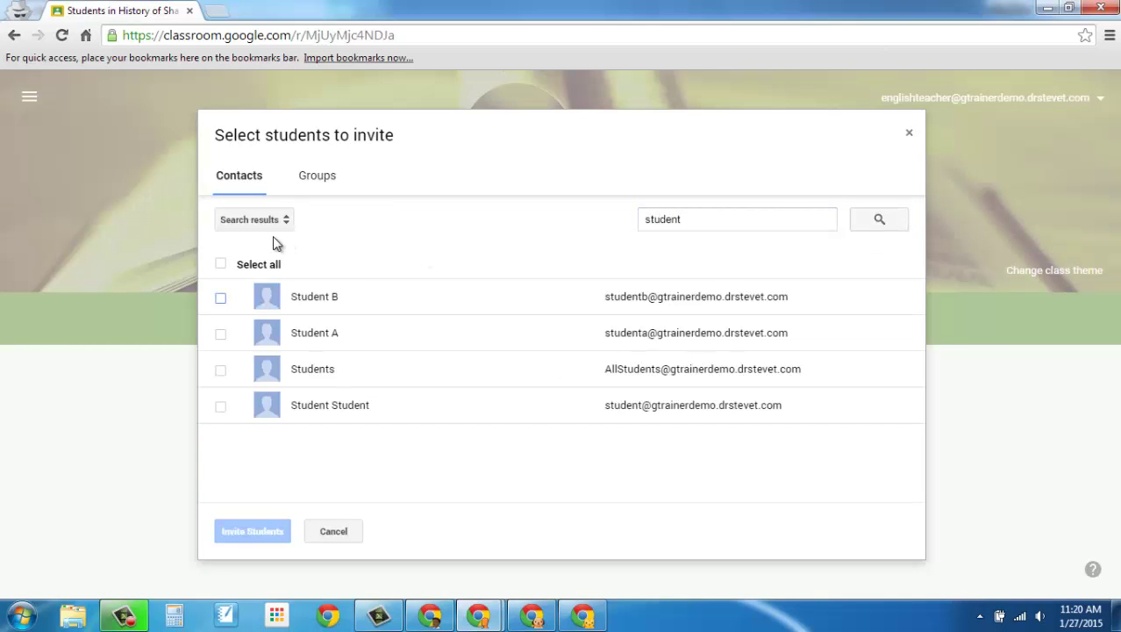
left_click(221, 298)
left_click(220, 335)
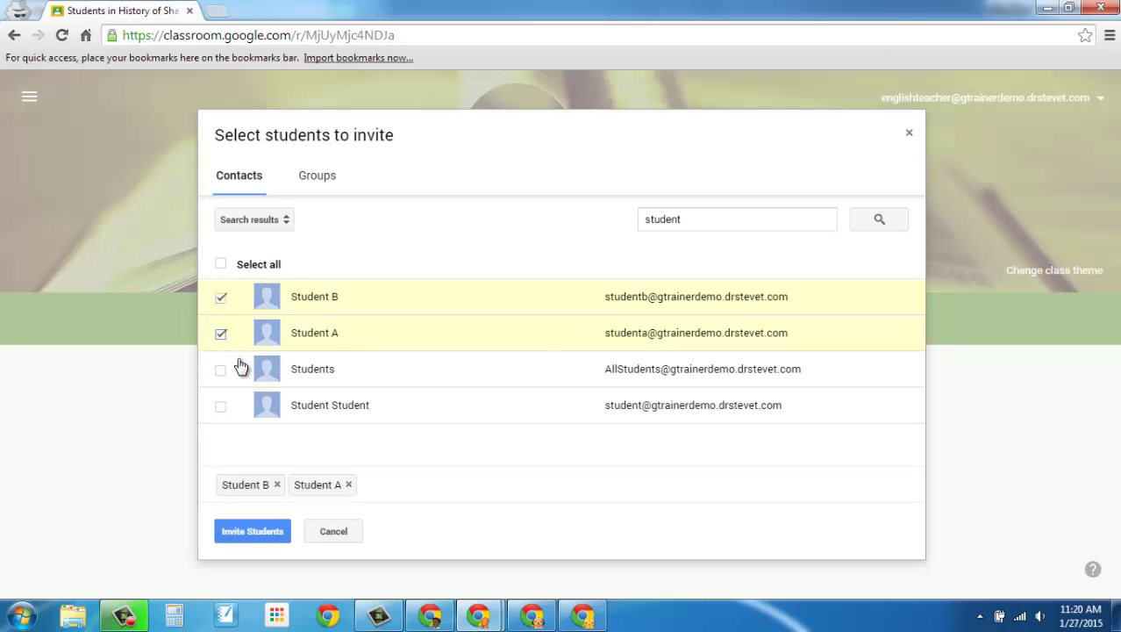
left_click(255, 534)
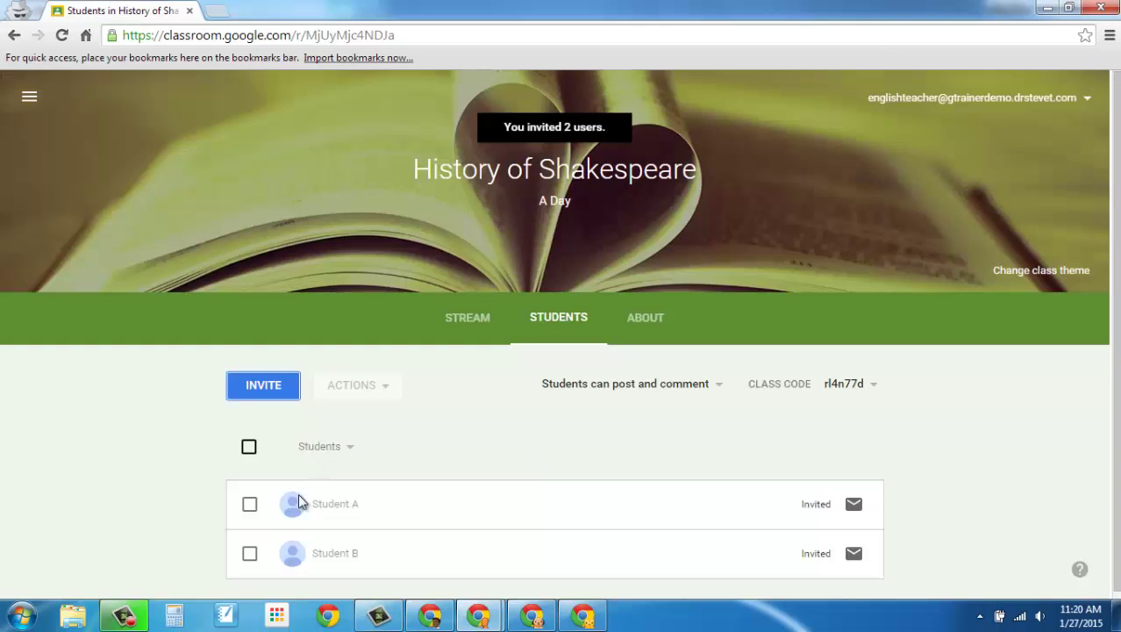
scroll(211, 509, "down", 1)
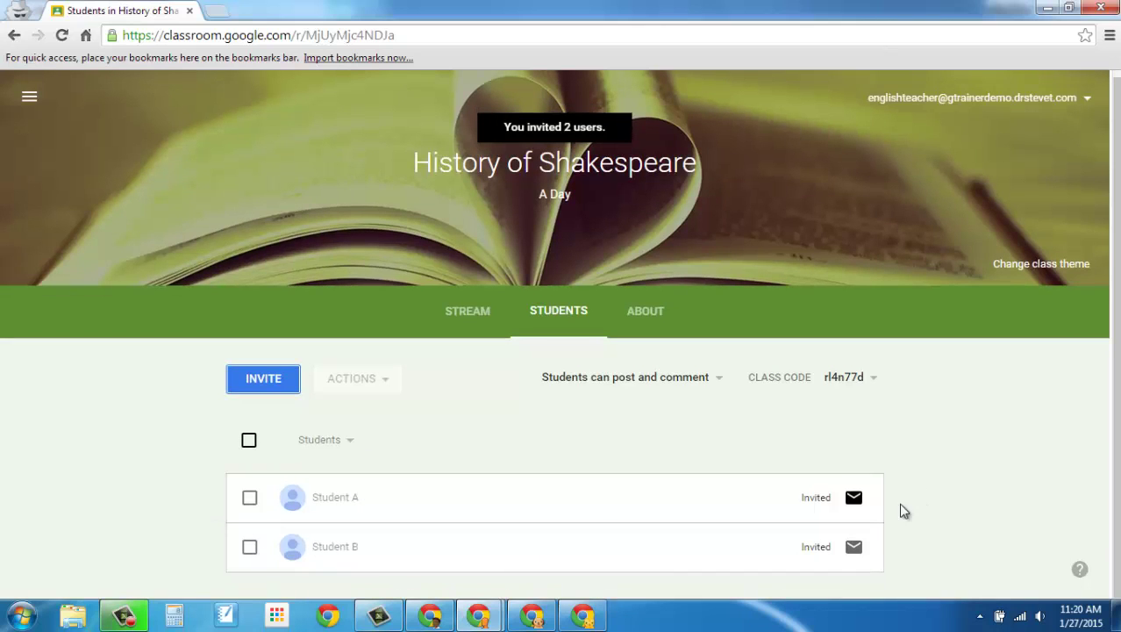
Switch to Student A's Gmail window and open the email inviting them to join History of Shakespeare A Day.
left_click(468, 312)
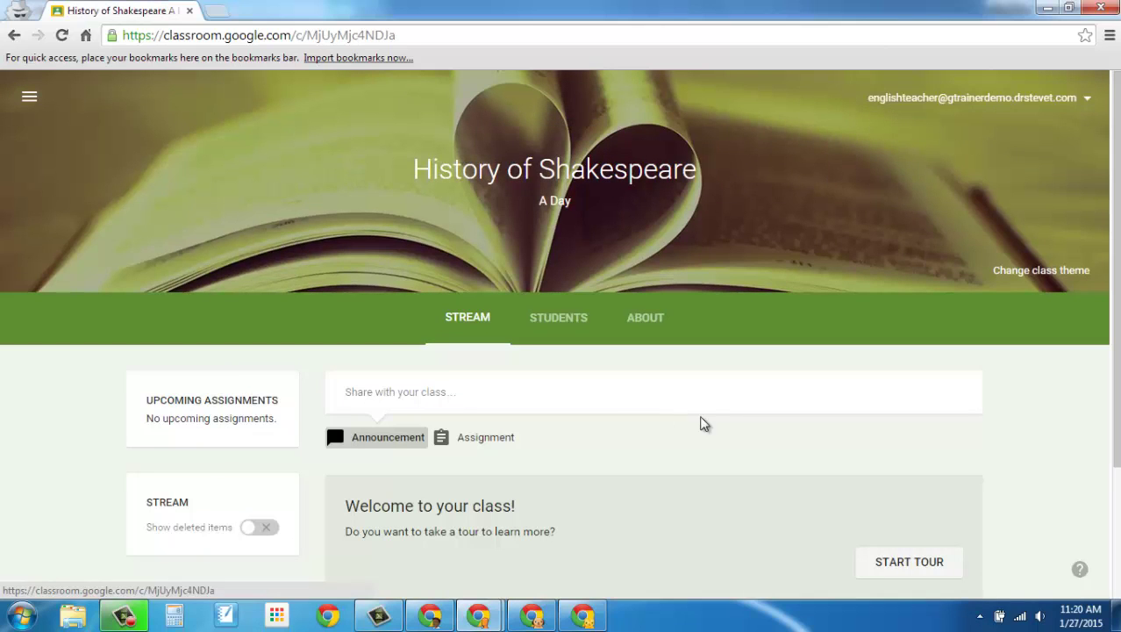
scroll(690, 437, "down", 2)
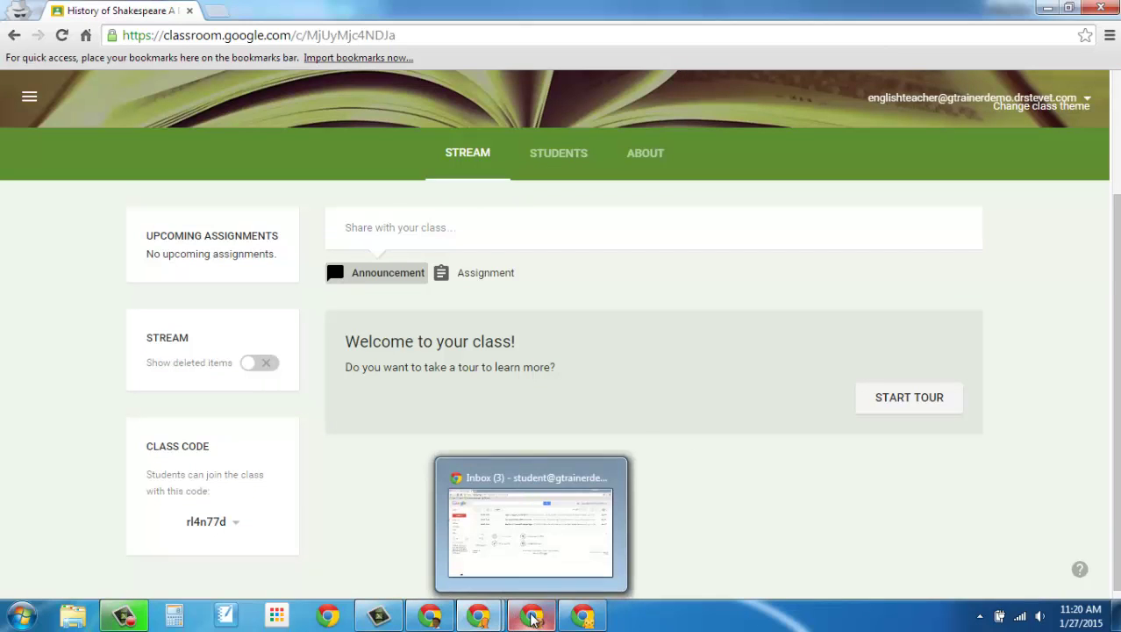
left_click(583, 619)
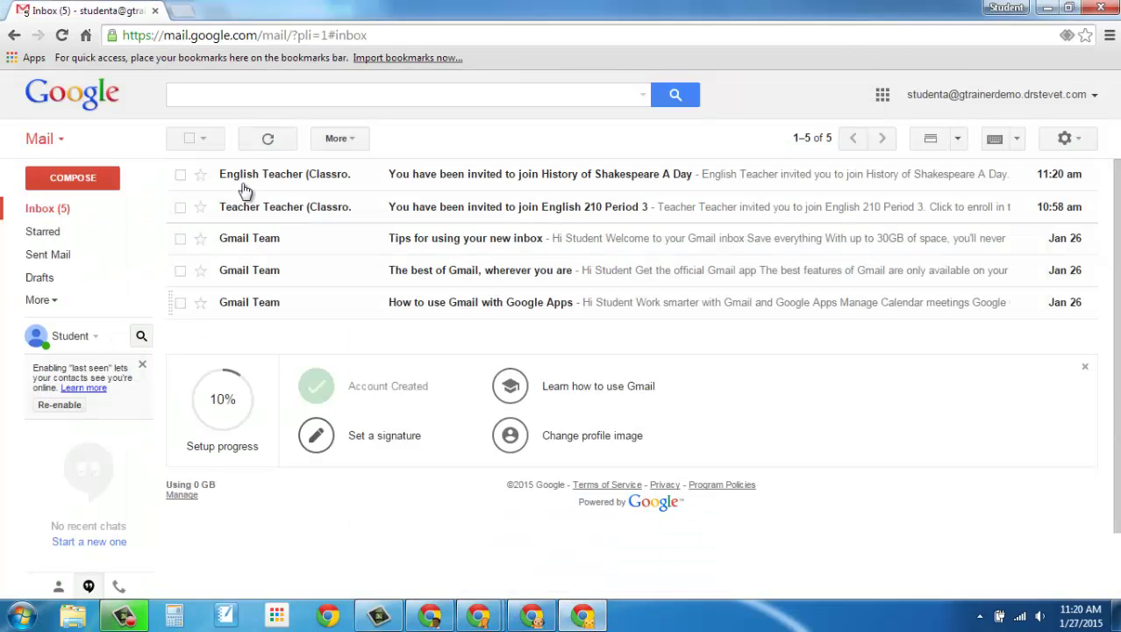
left_click(443, 178)
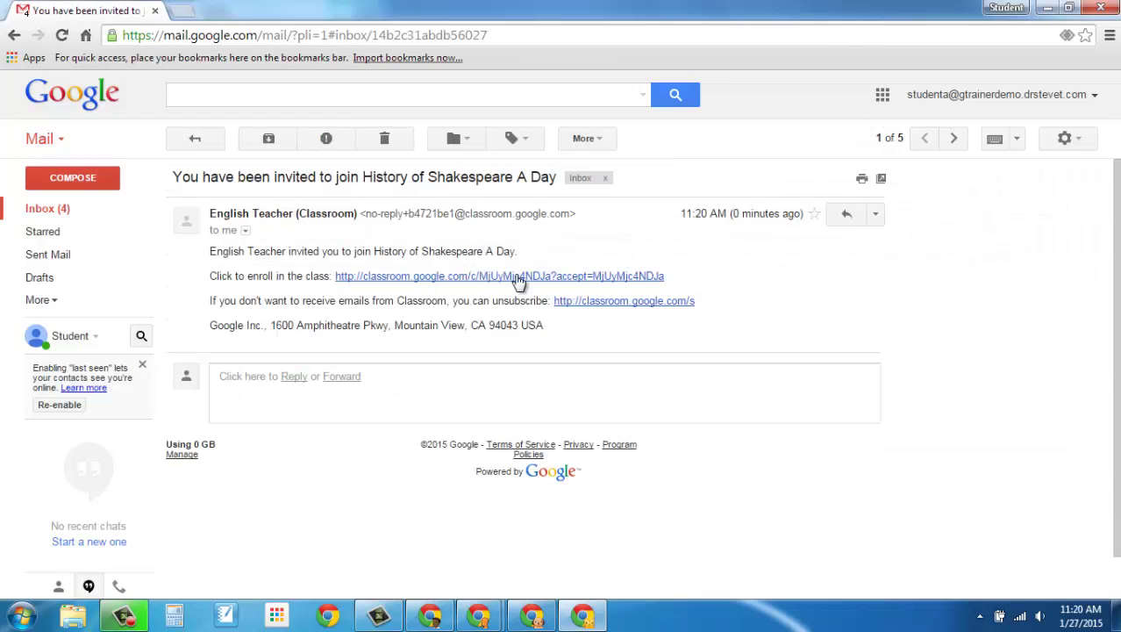
left_click(458, 277)
Open classroom.google.com in a new browser tab of Student A's account and get started in the student role.
left_click(186, 13)
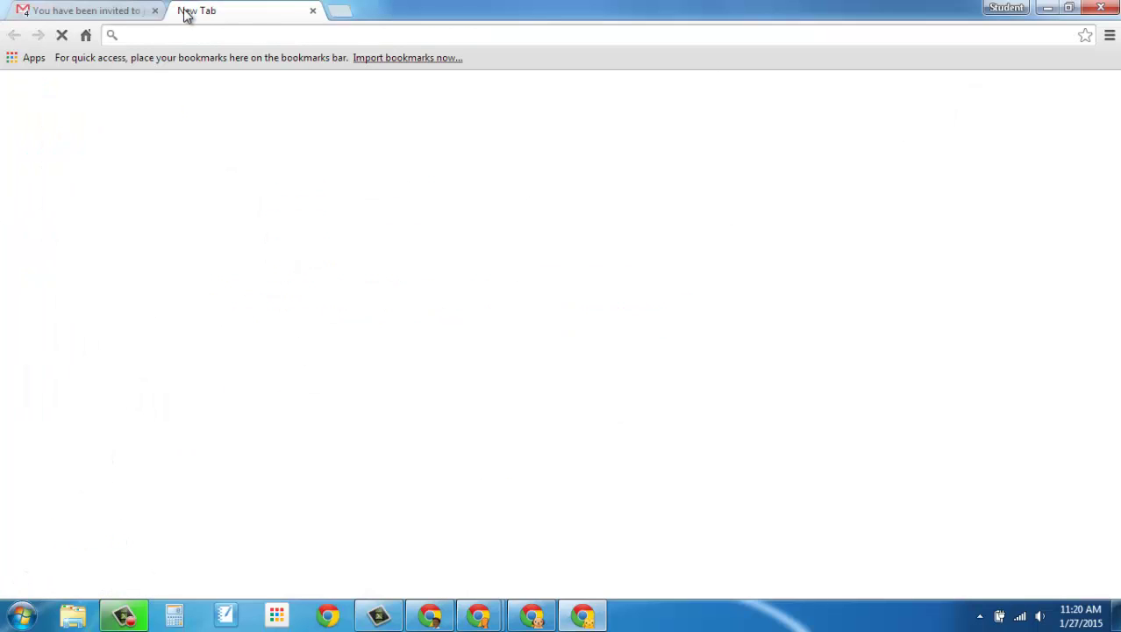
type("classroom.")
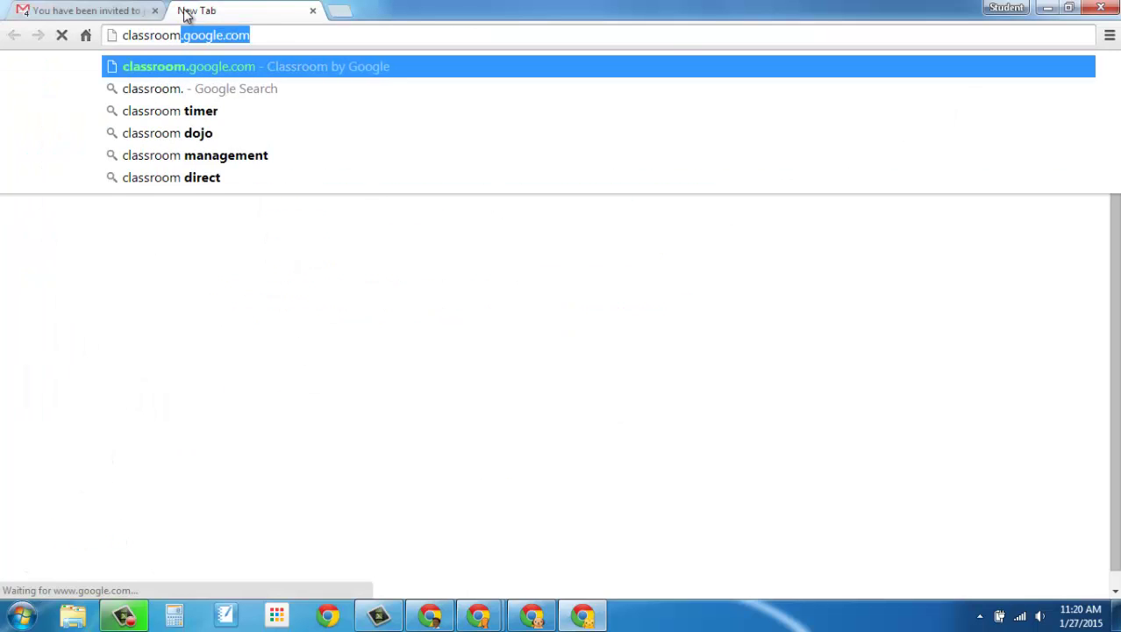
type("google.com")
key("Return")
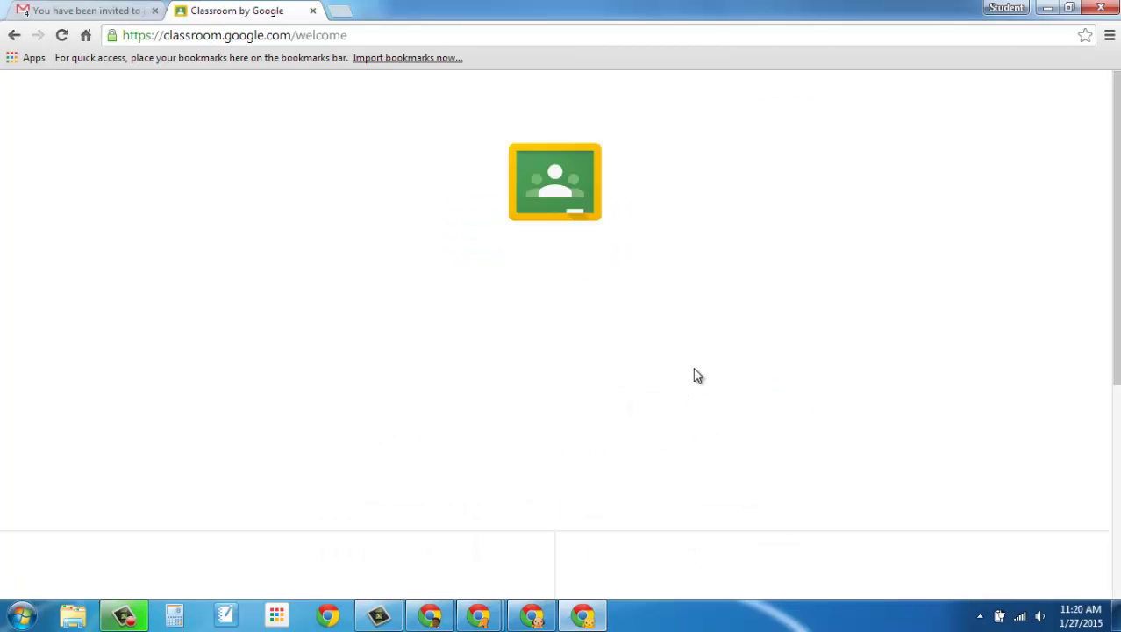
scroll(755, 390, "down", 4)
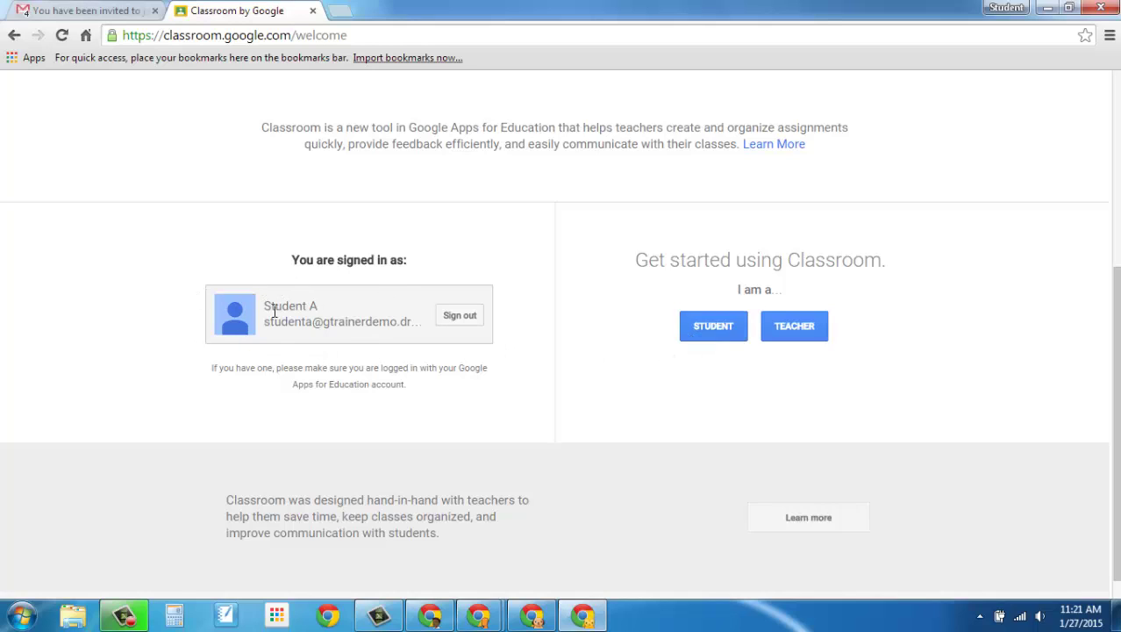
left_click(704, 326)
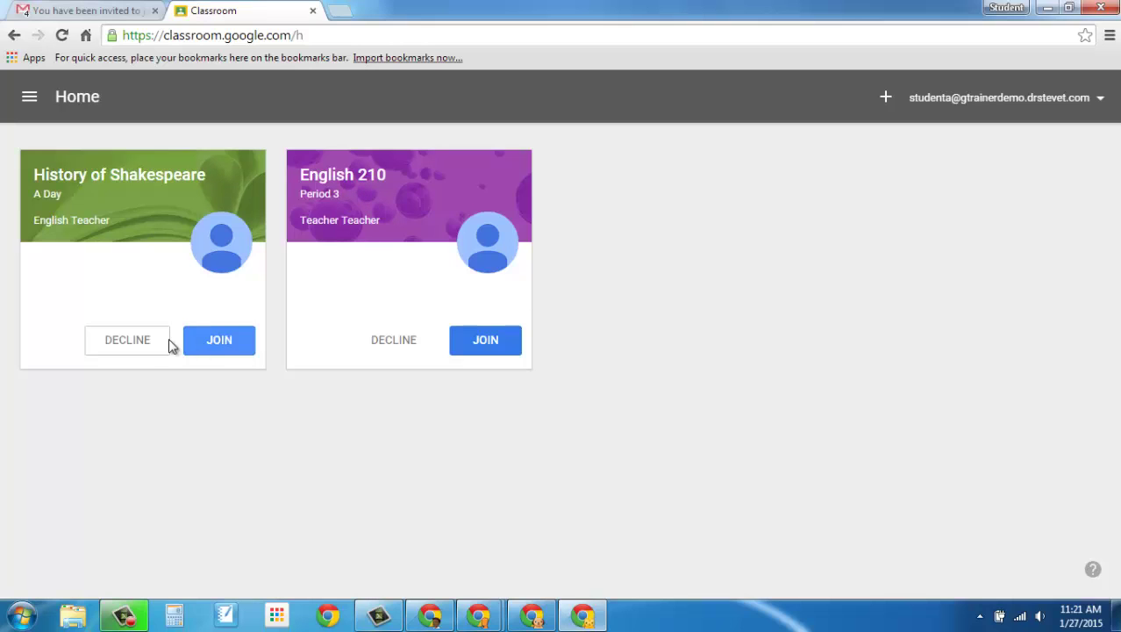
Join the History of Shakespeare class as Student A and dismiss the welcome tour.
left_click(224, 346)
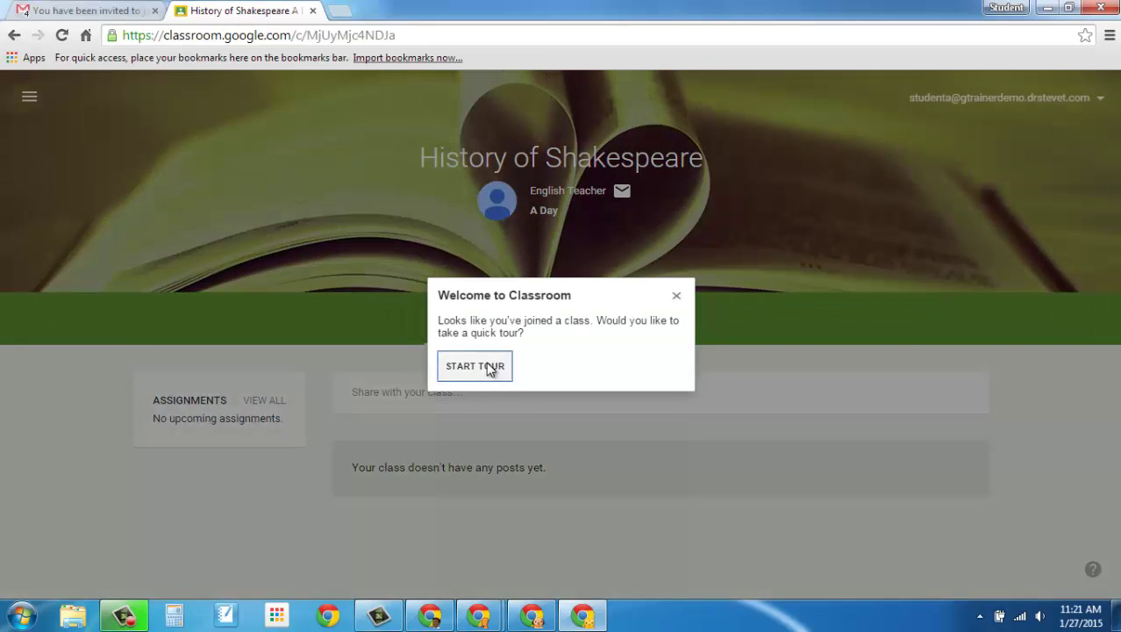
left_click(676, 296)
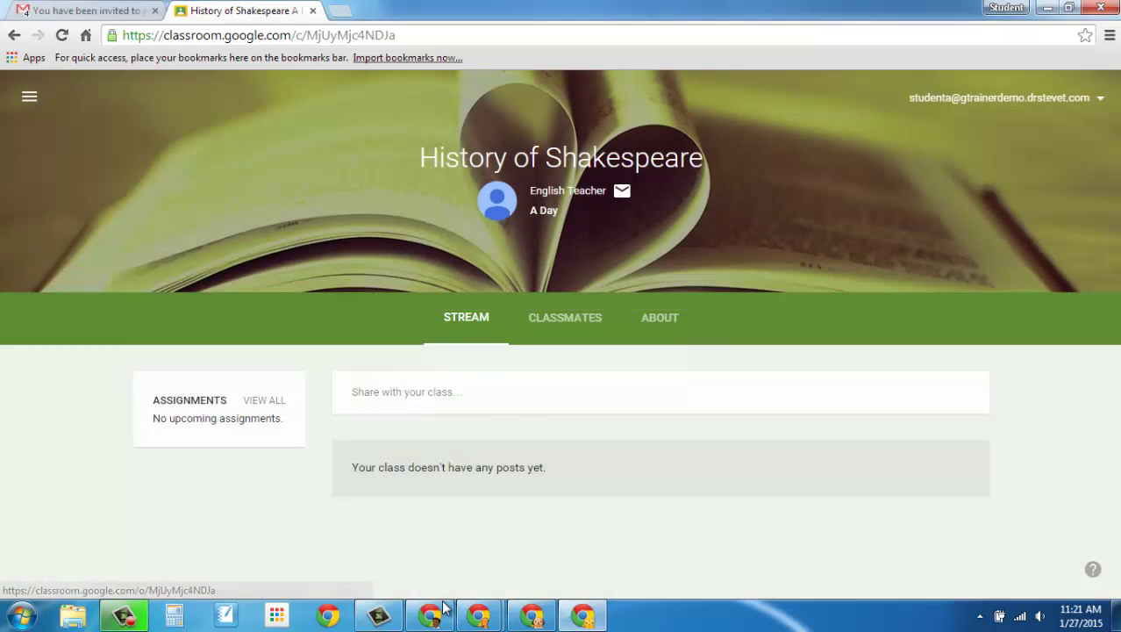
Switch to the other student account's browser window, open Classroom in a new tab and get started in the student role.
left_click(533, 614)
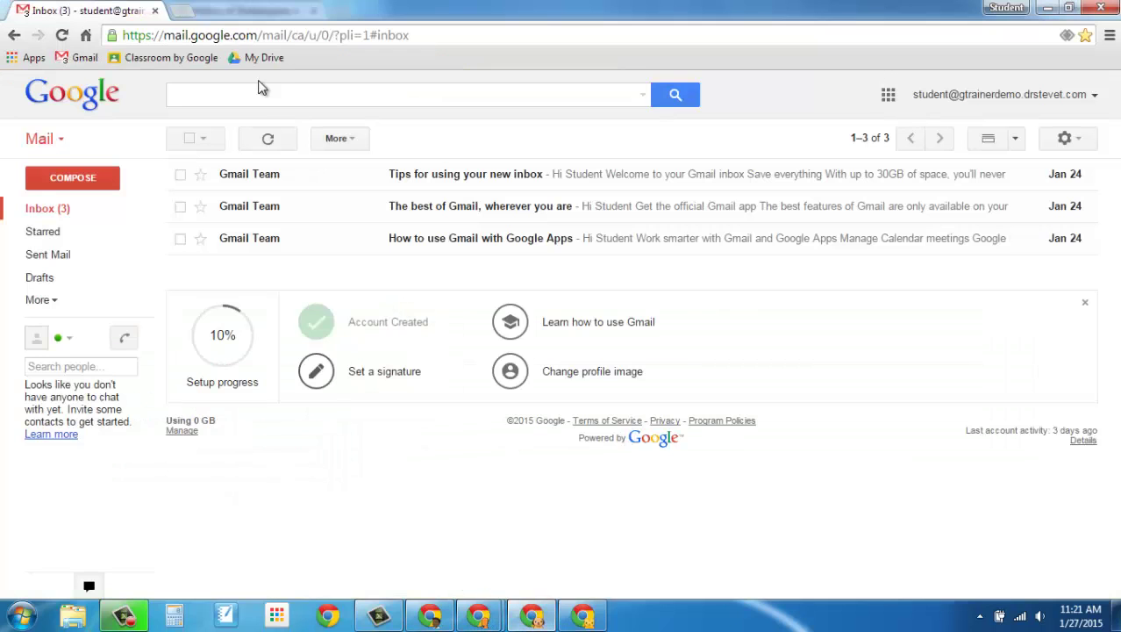
left_click(181, 12)
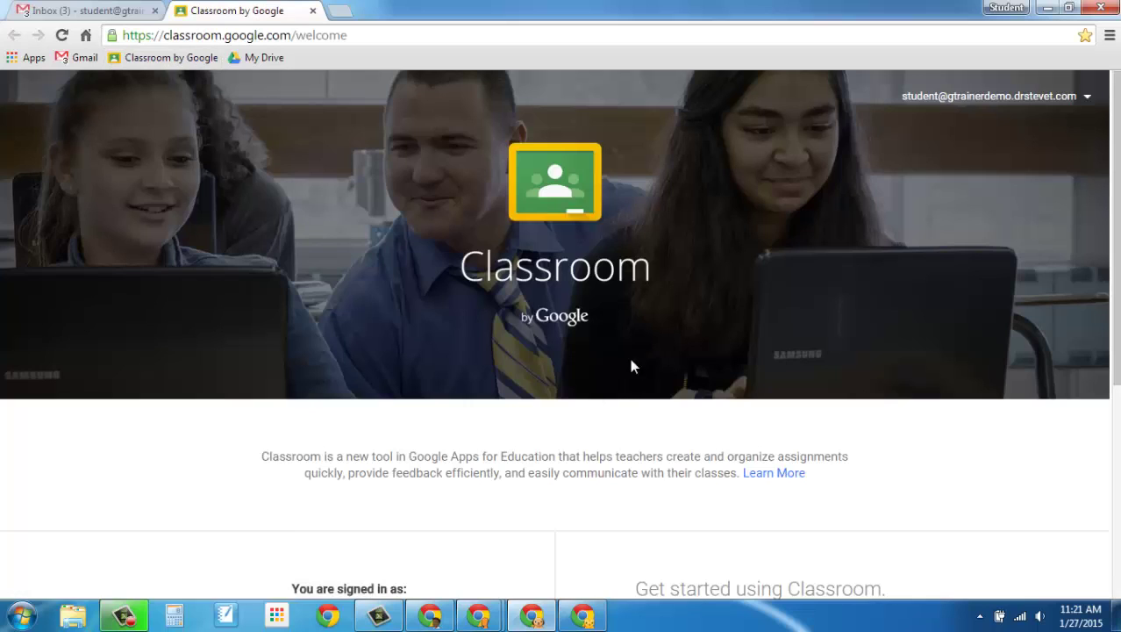
scroll(648, 454, "down", 3)
left_click(715, 412)
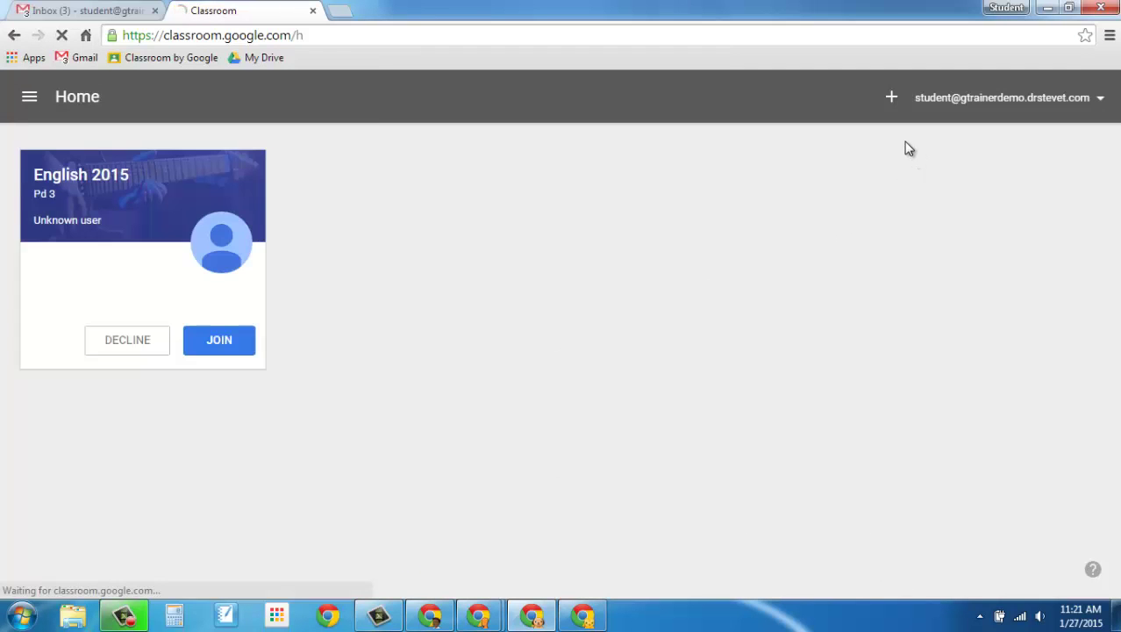
Start joining a class by code in the student account, and copy the class code from the teacher's Students page.
left_click(892, 100)
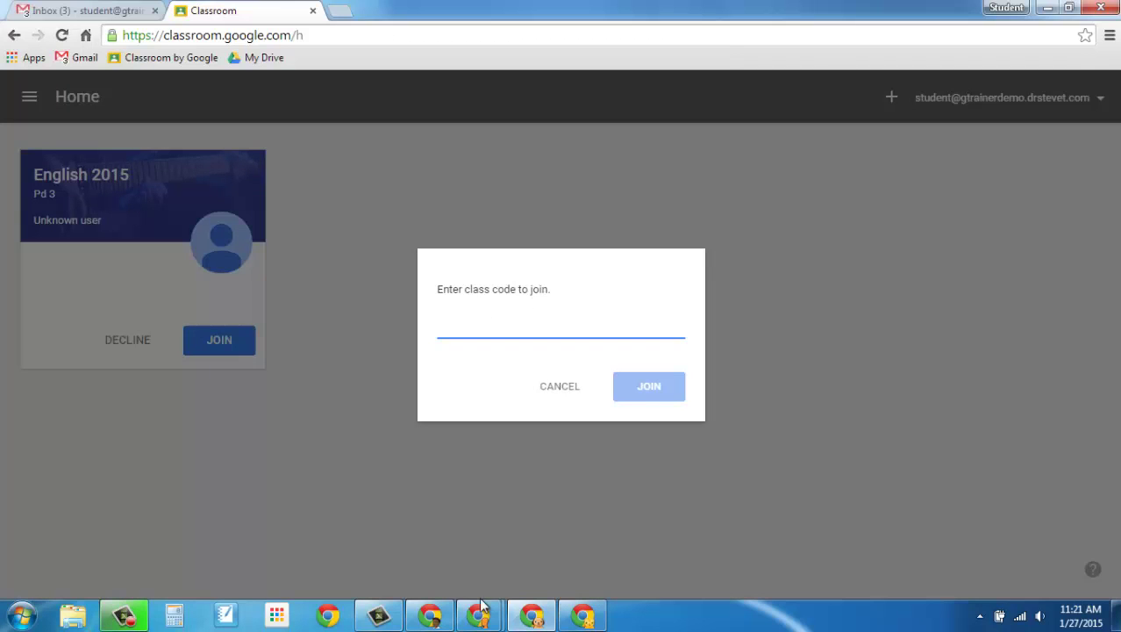
mouse_move(482, 609)
left_click(518, 525)
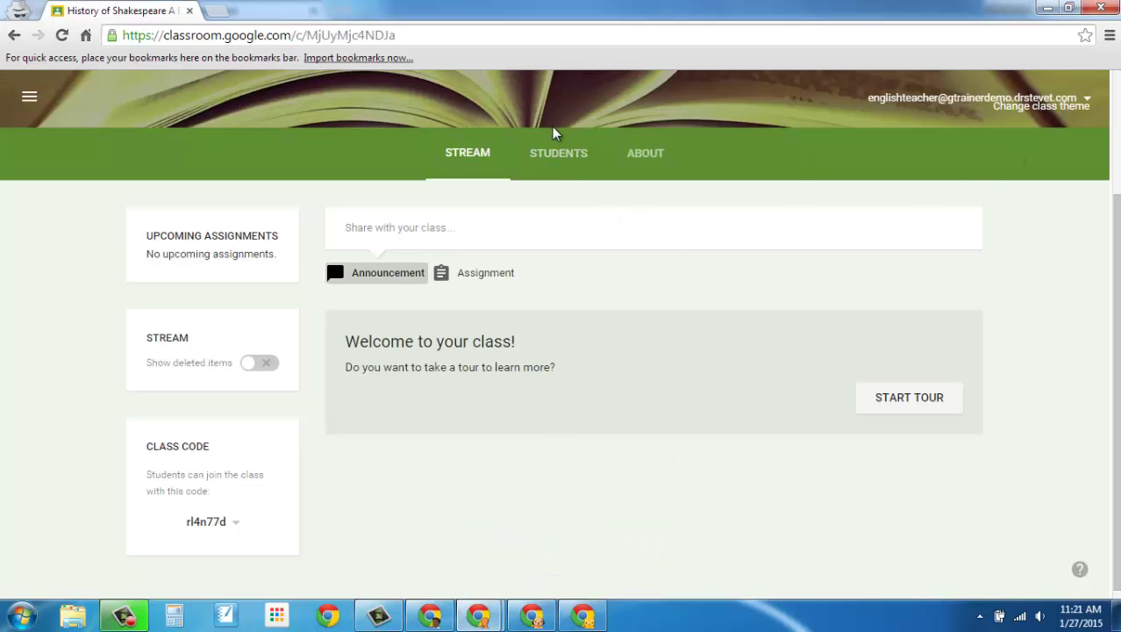
left_click(558, 154)
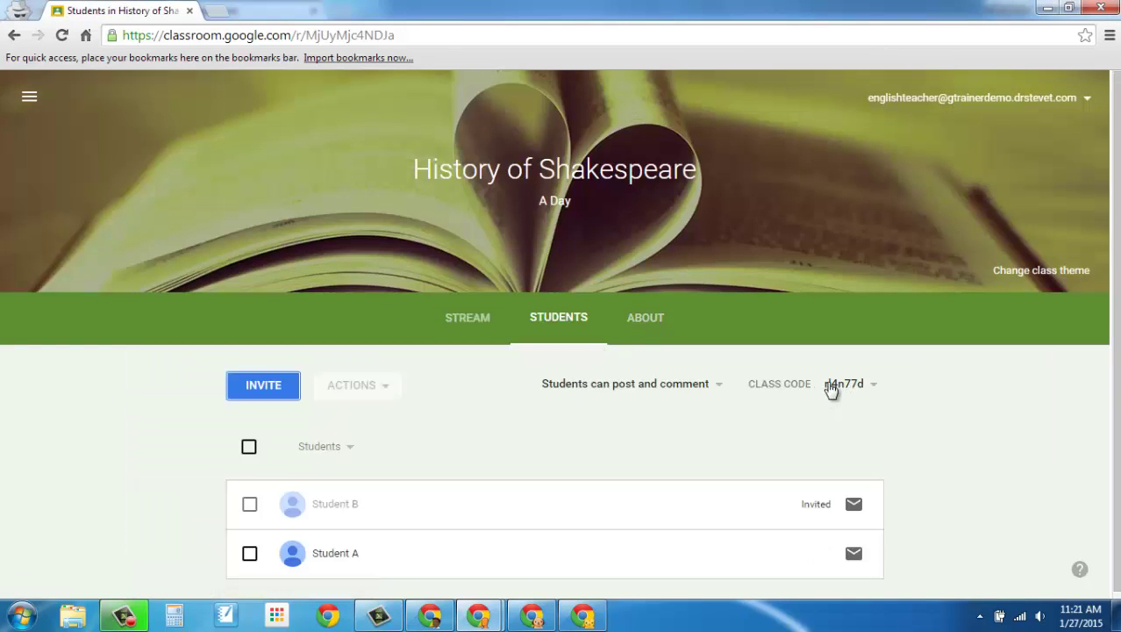
left_click(832, 386)
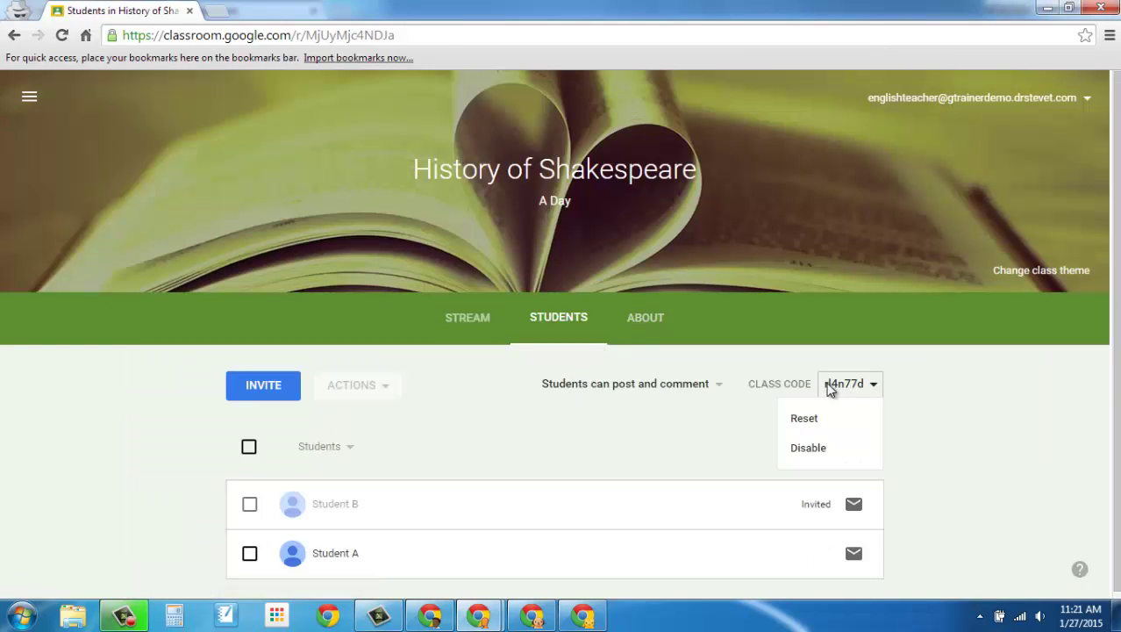
left_click(873, 383)
left_click_drag(868, 383, 825, 384)
key("ctrl+c")
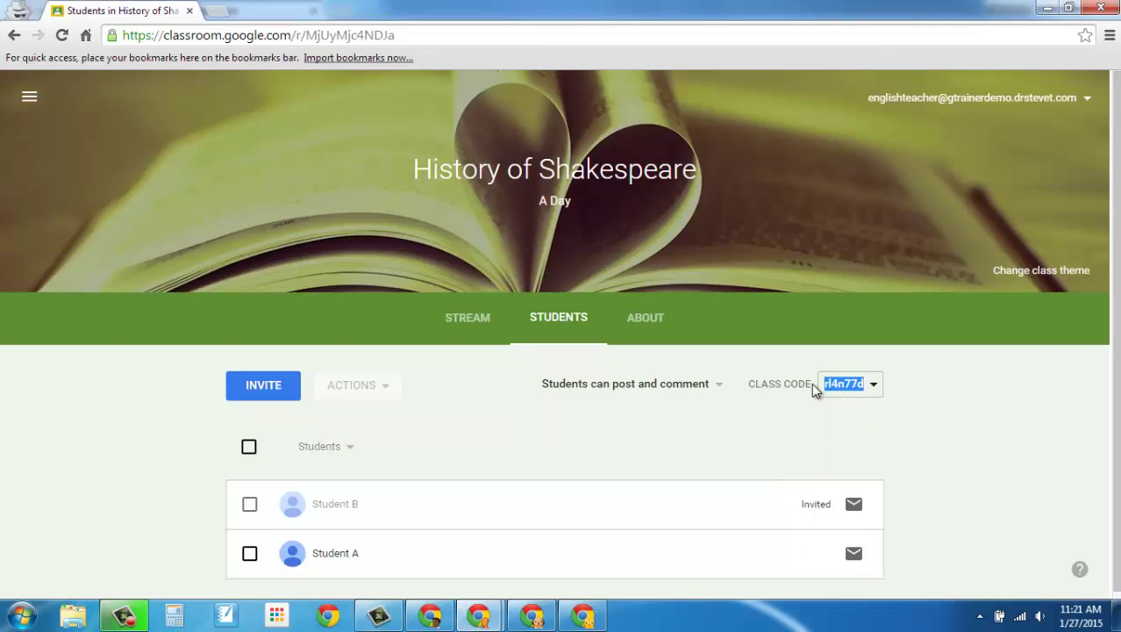
Look up where the class code is displayed on the teacher's stream page.
left_click(475, 324)
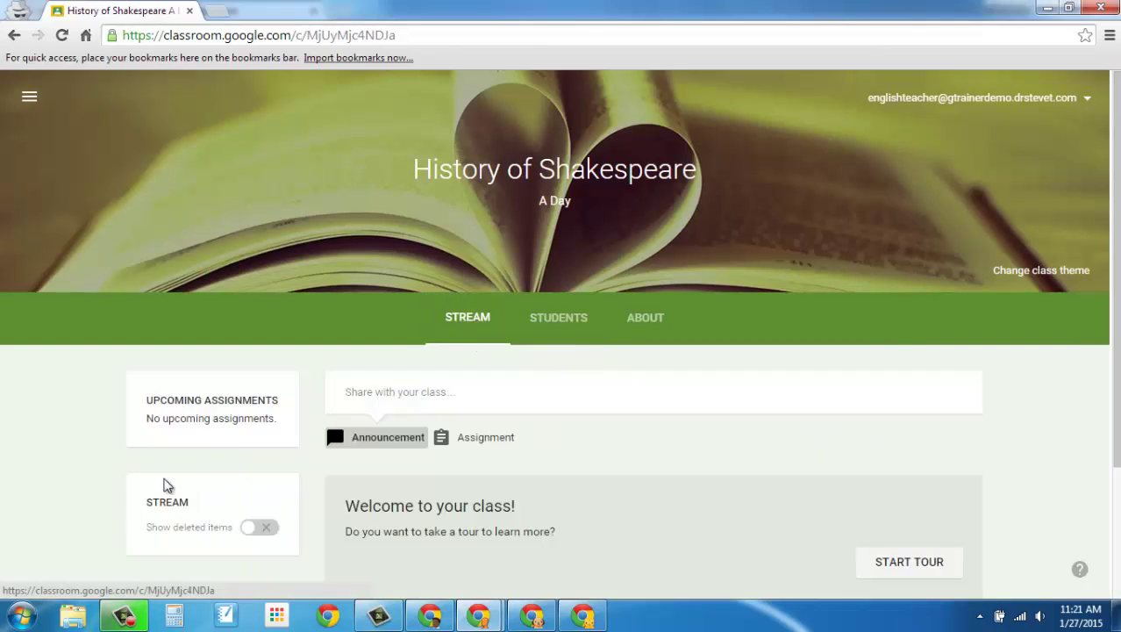
scroll(93, 510, "down", 1)
scroll(94, 511, "down", 1)
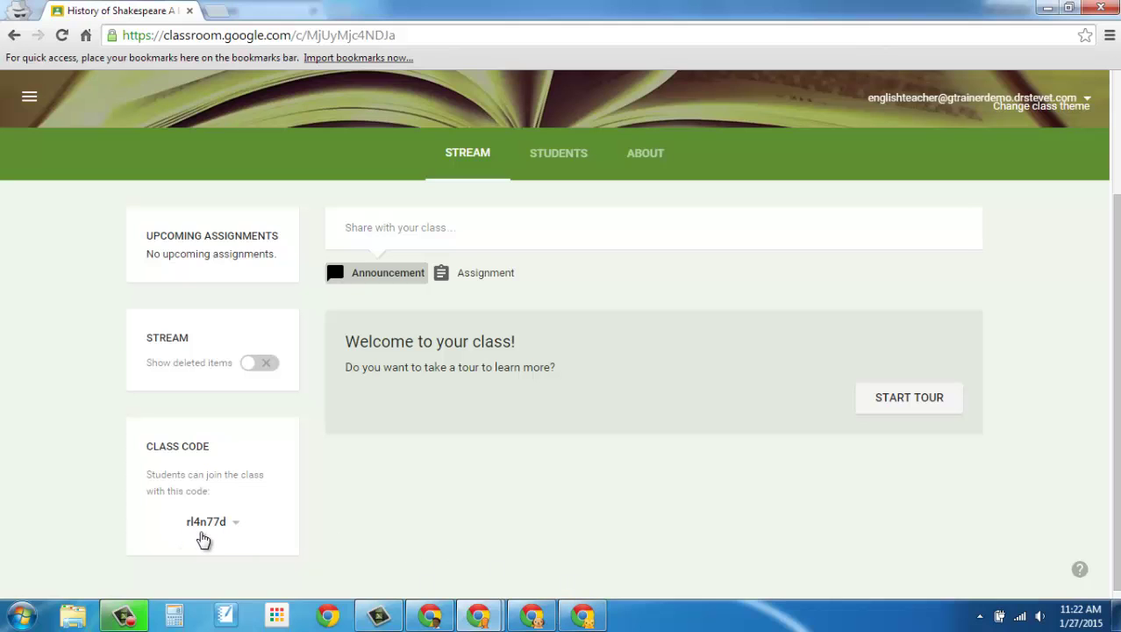
Paste the class code in the student account to join History of Shakespeare, and dismiss the welcome tour.
left_click(537, 617)
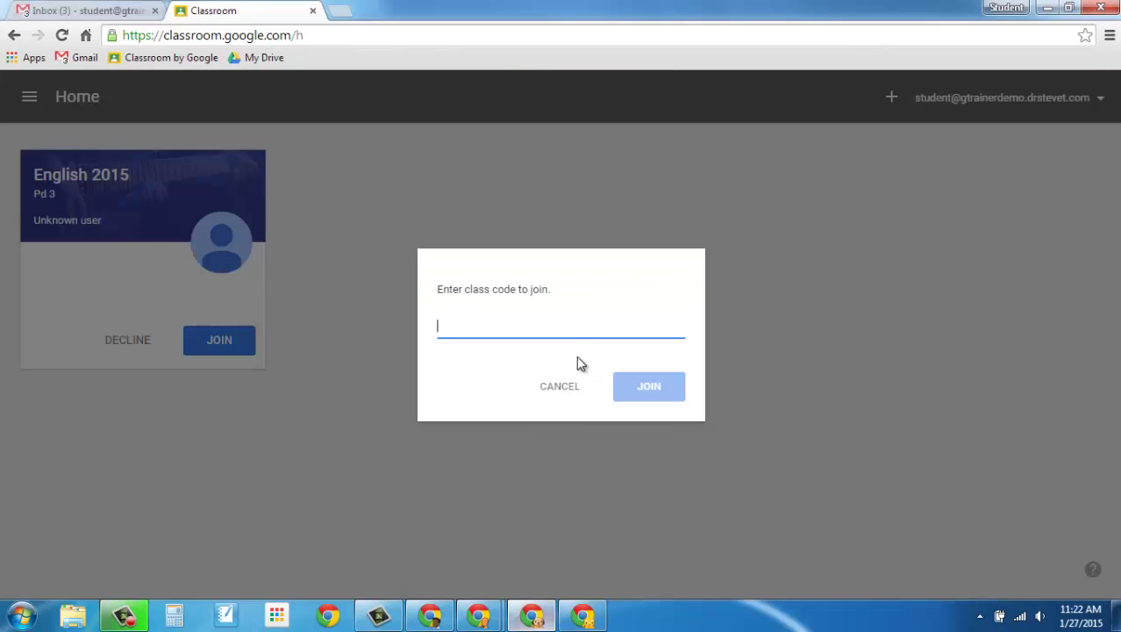
key("ctrl+v")
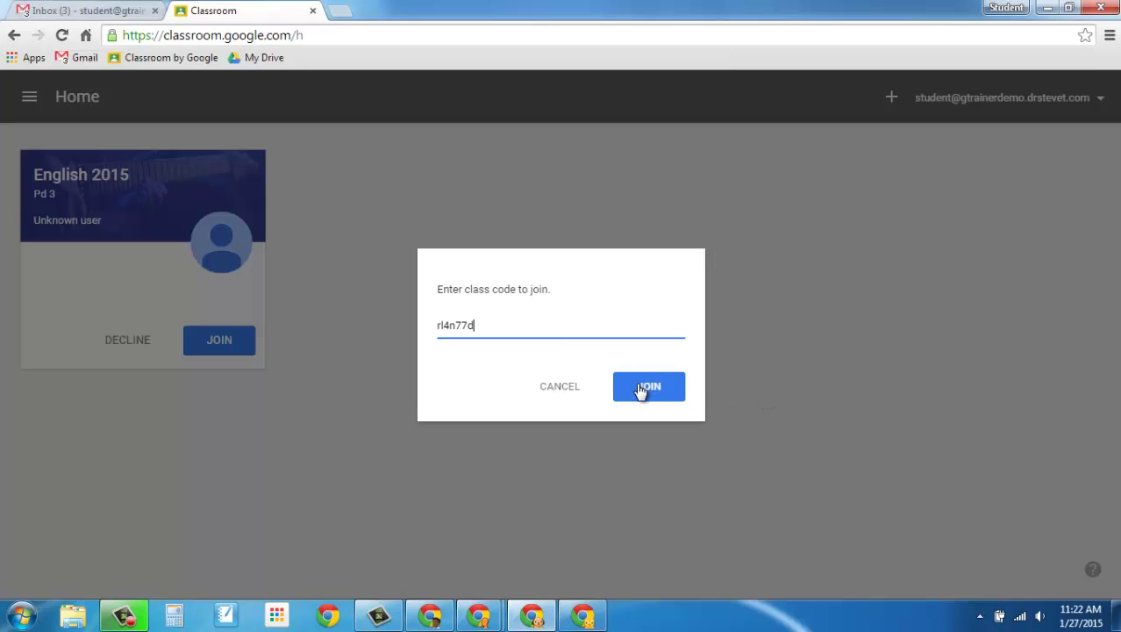
left_click(641, 392)
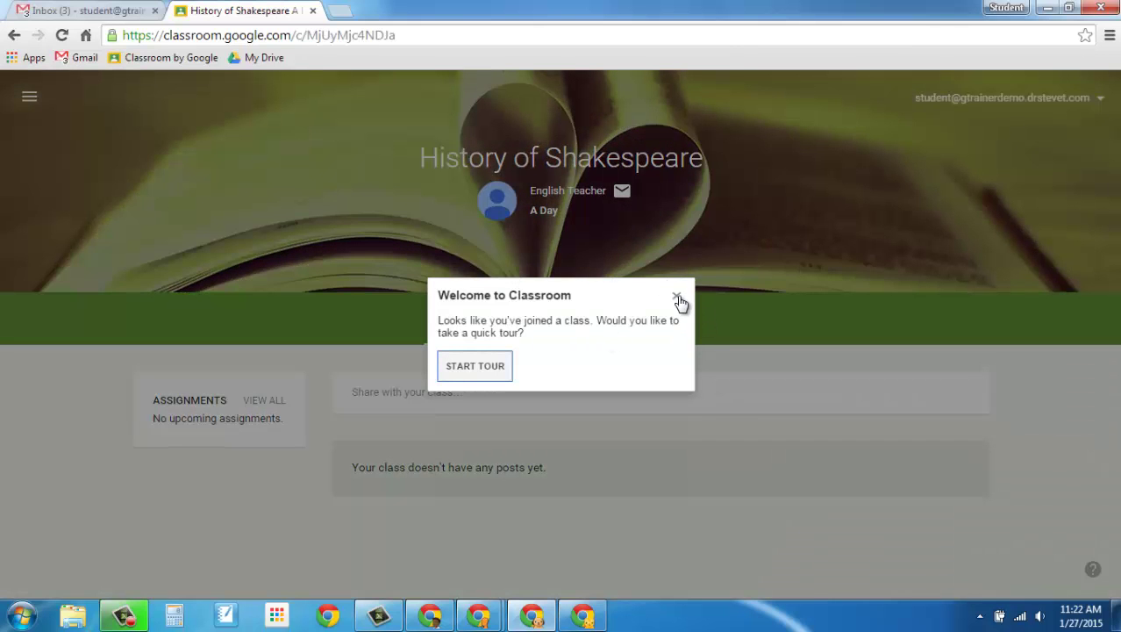
left_click(677, 296)
Return to the teacher's window and check the student list of the History of Shakespeare class.
mouse_move(478, 615)
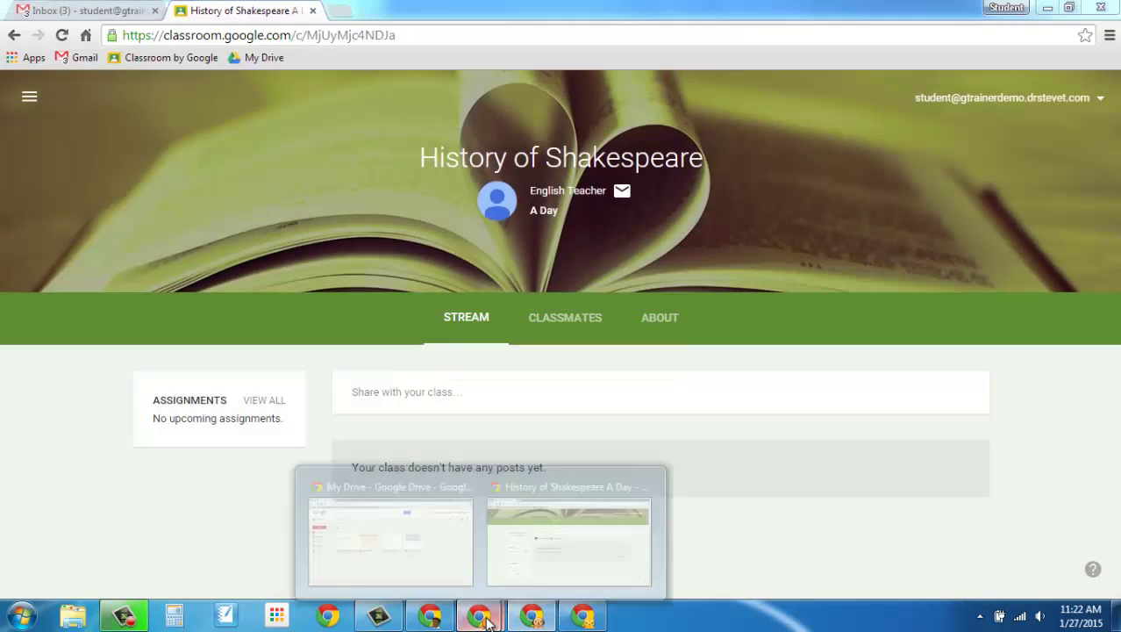
left_click(554, 553)
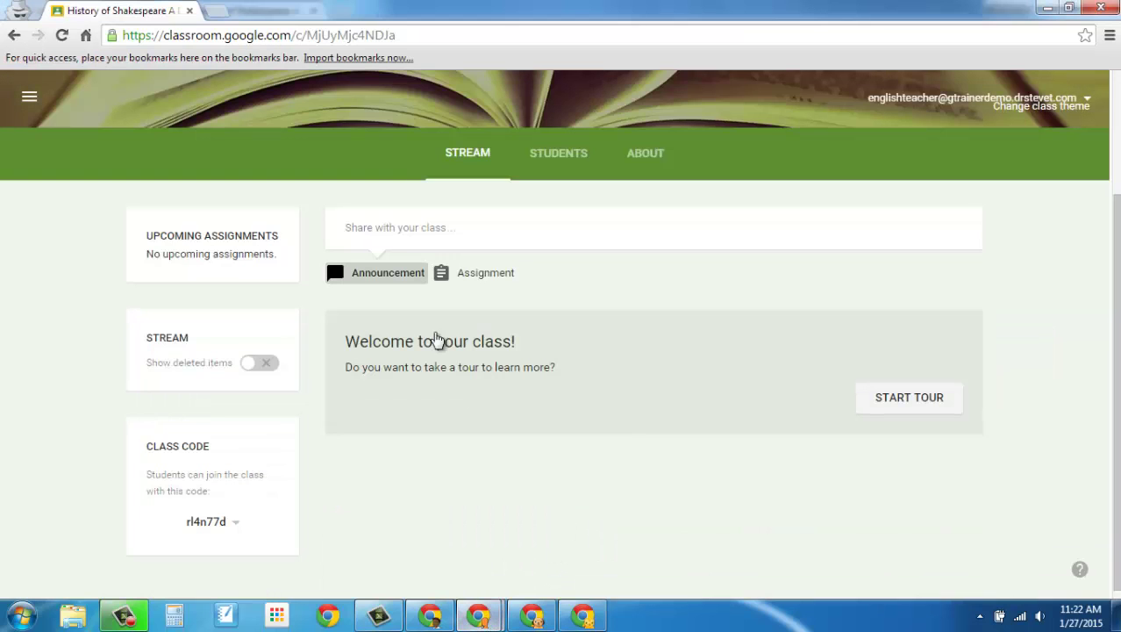
left_click(563, 163)
scroll(470, 428, "down", 1)
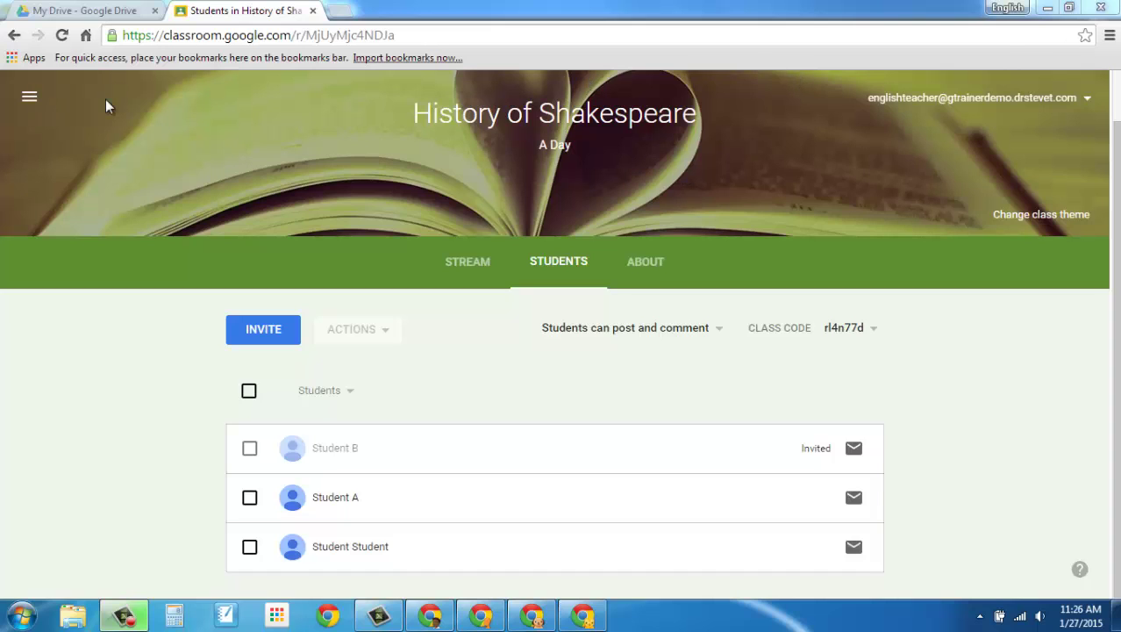
Go to the teacher's Classroom home page and add it to the bookmarks bar.
left_click(29, 97)
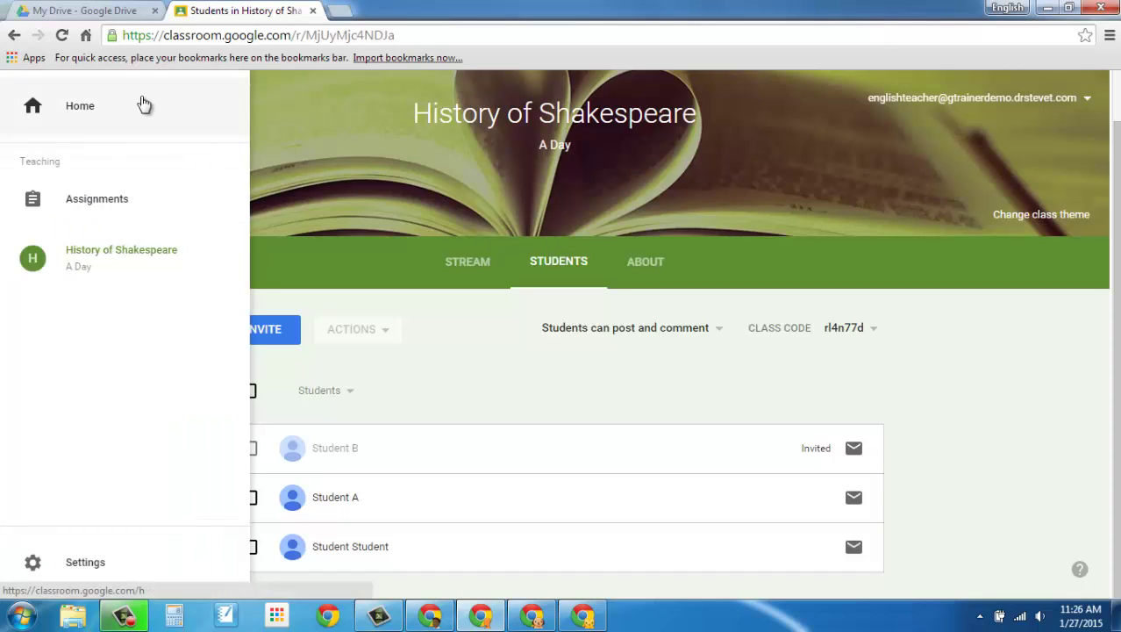
left_click(144, 105)
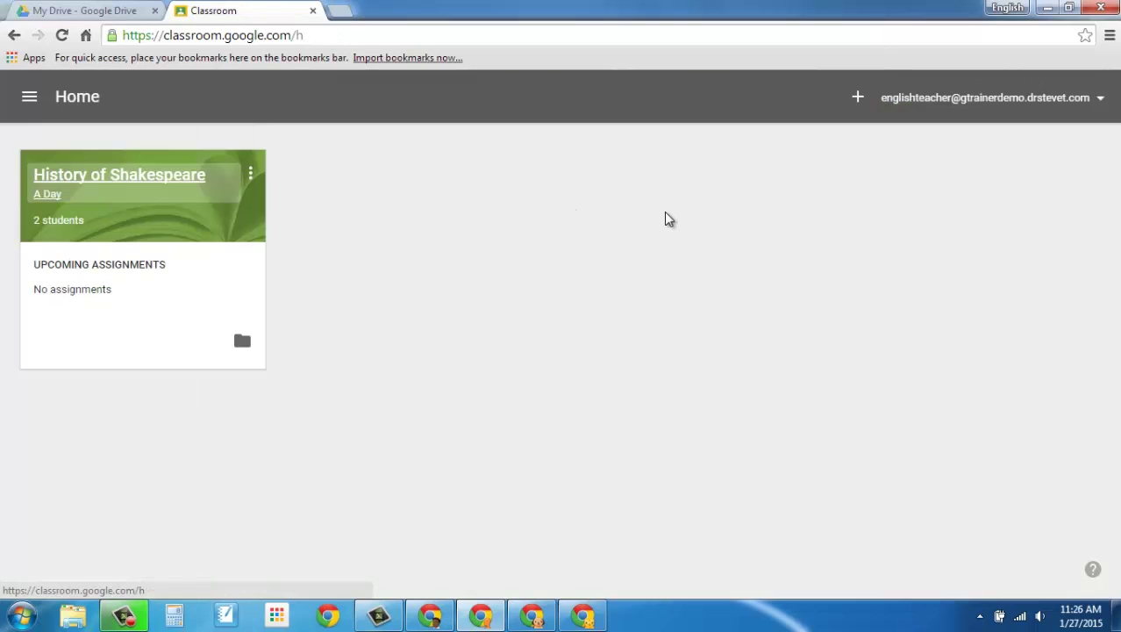
left_click(30, 100)
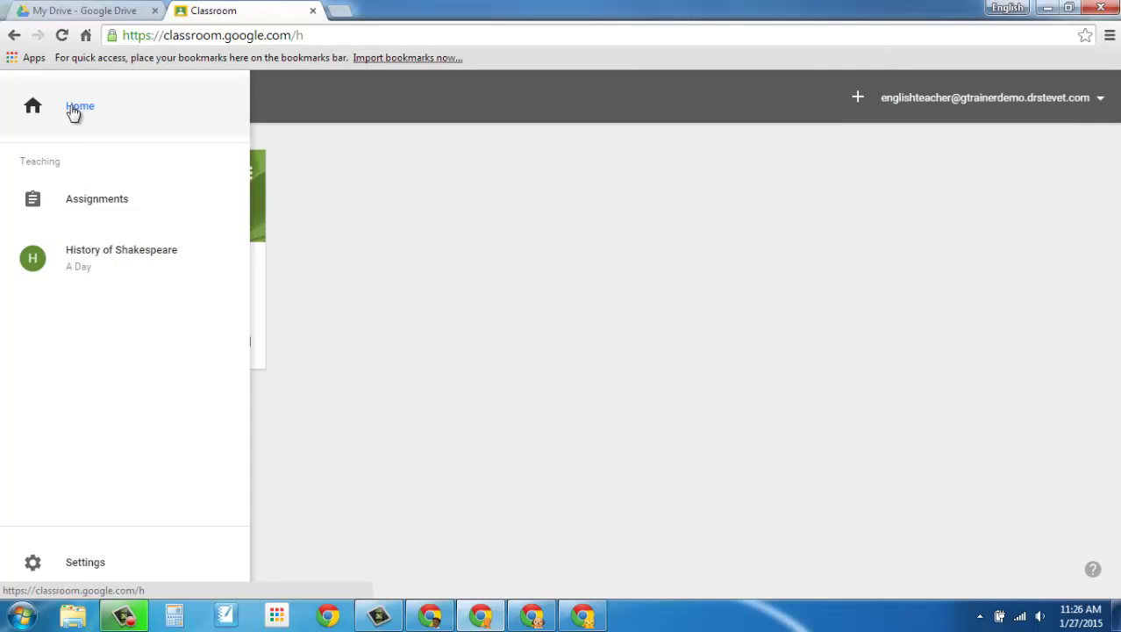
left_click(80, 109)
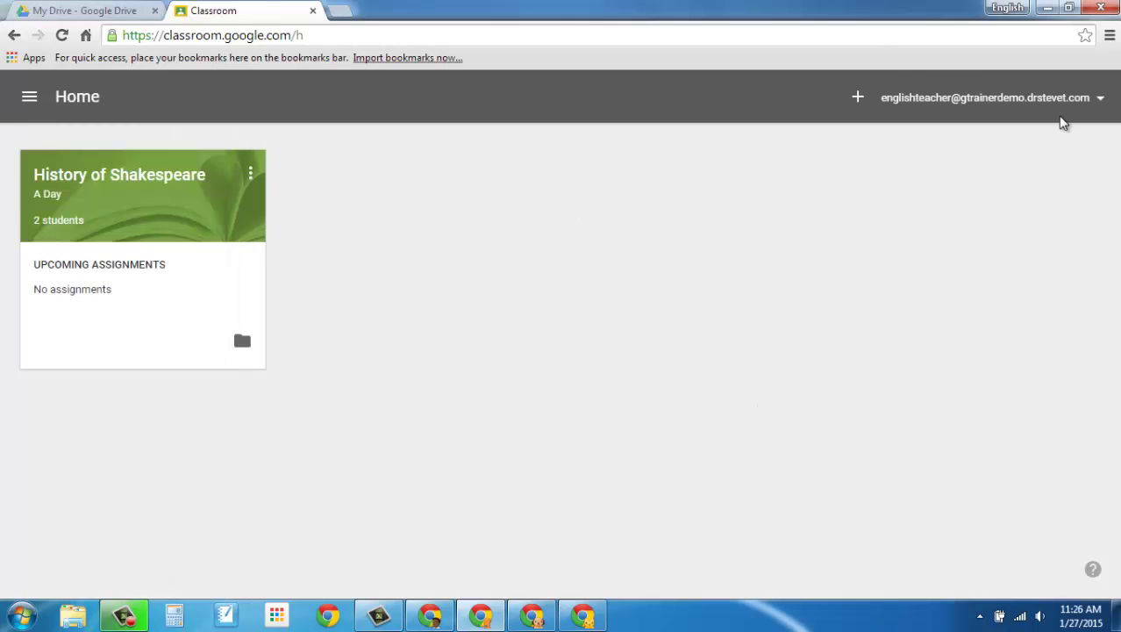
left_click(1086, 36)
left_click(1051, 151)
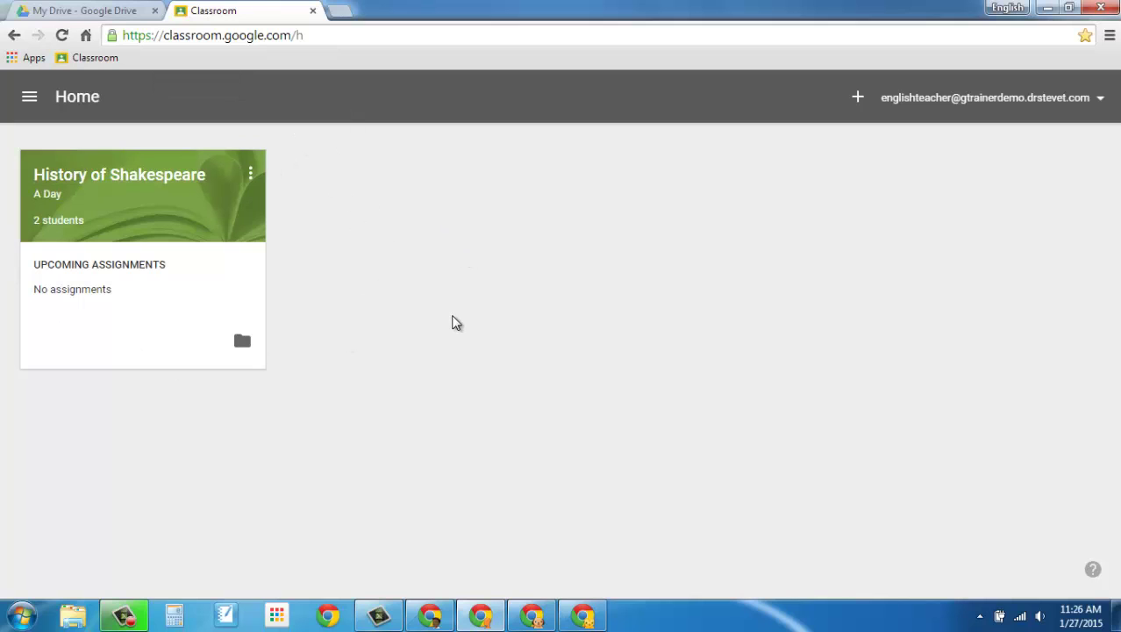
Switch to Google Drive and examine the Classroom folder and its History of Shakespeare A Day subfolder.
left_click(70, 9)
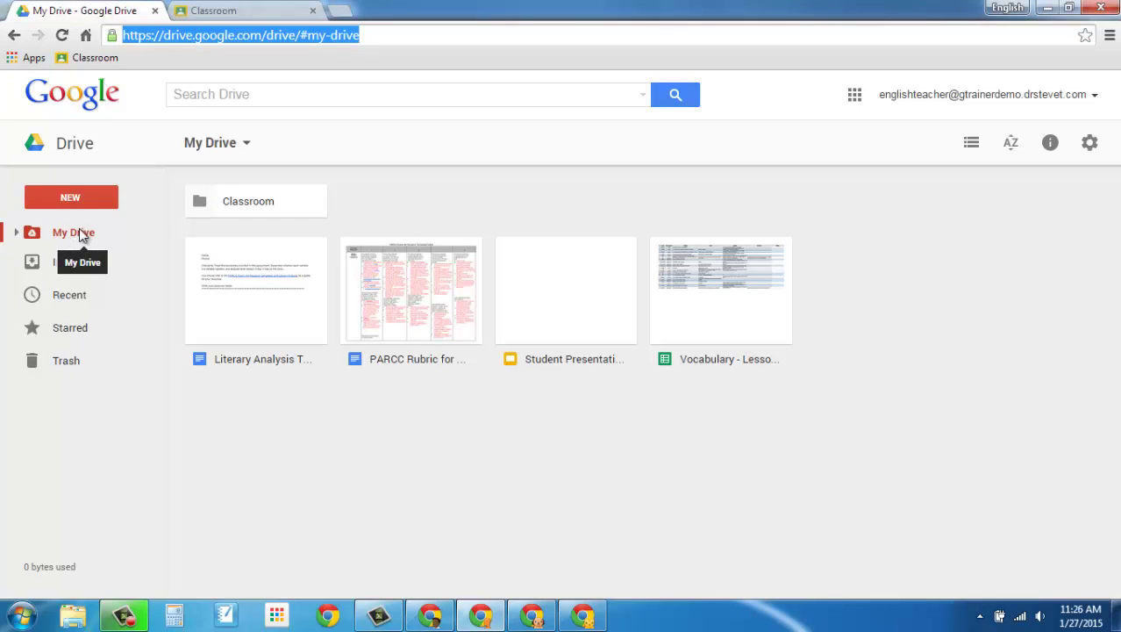
double_click(237, 201)
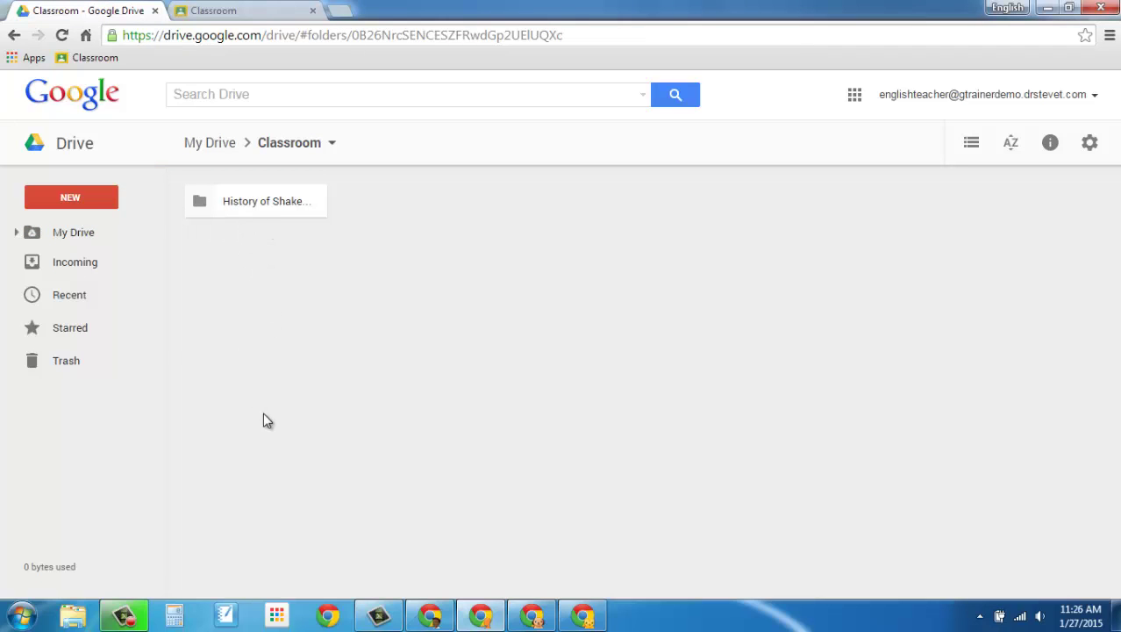
double_click(236, 204)
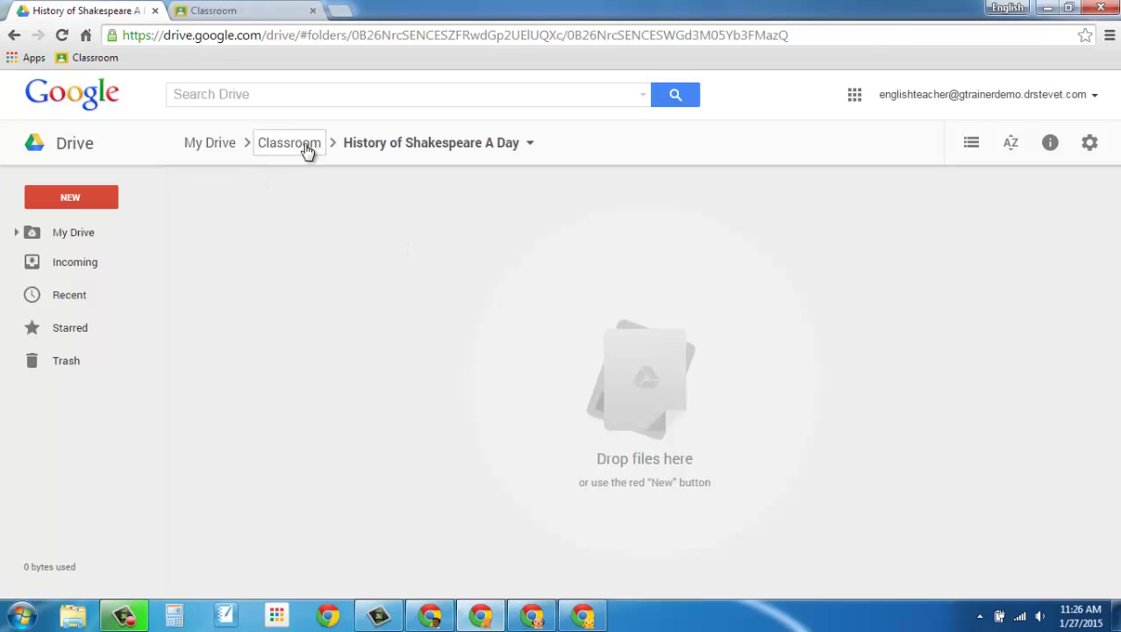
left_click(290, 143)
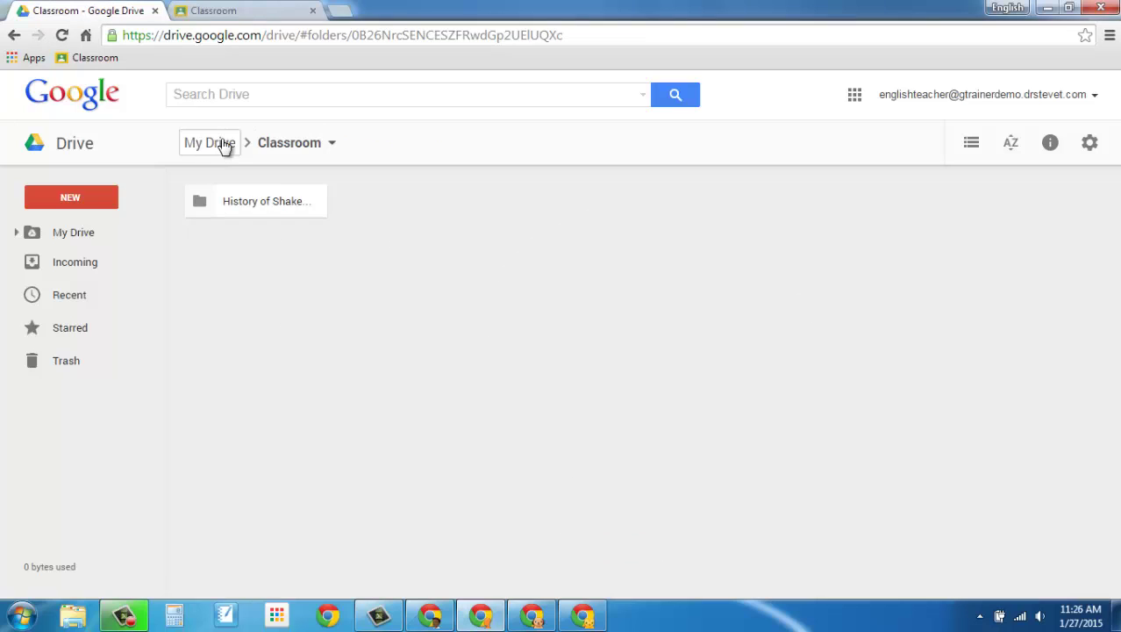